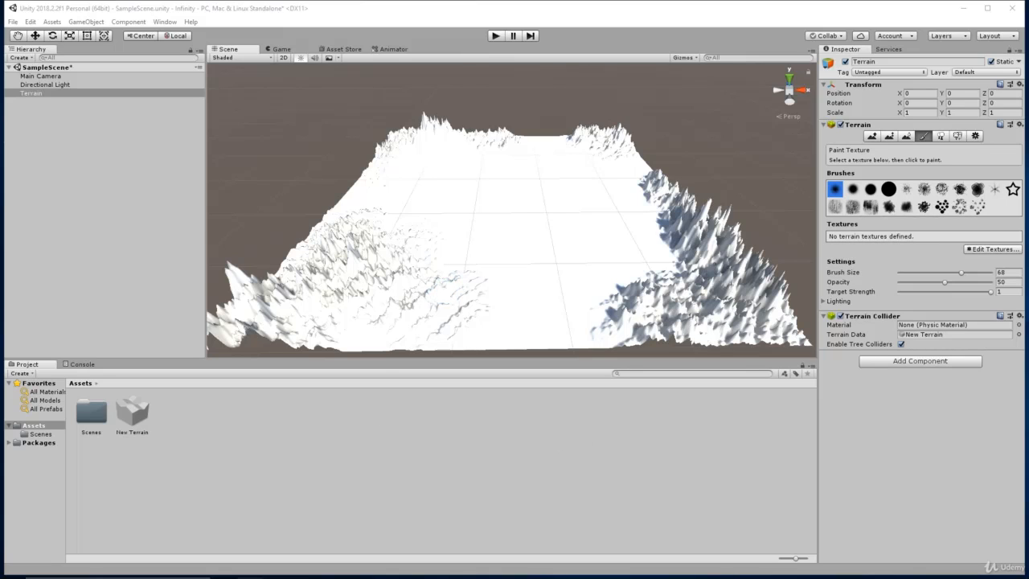
- In File Explorer, open the Assets folder of the Infinity project inside C:\Game Design
left_click_drag(412, 0, 404, 104)
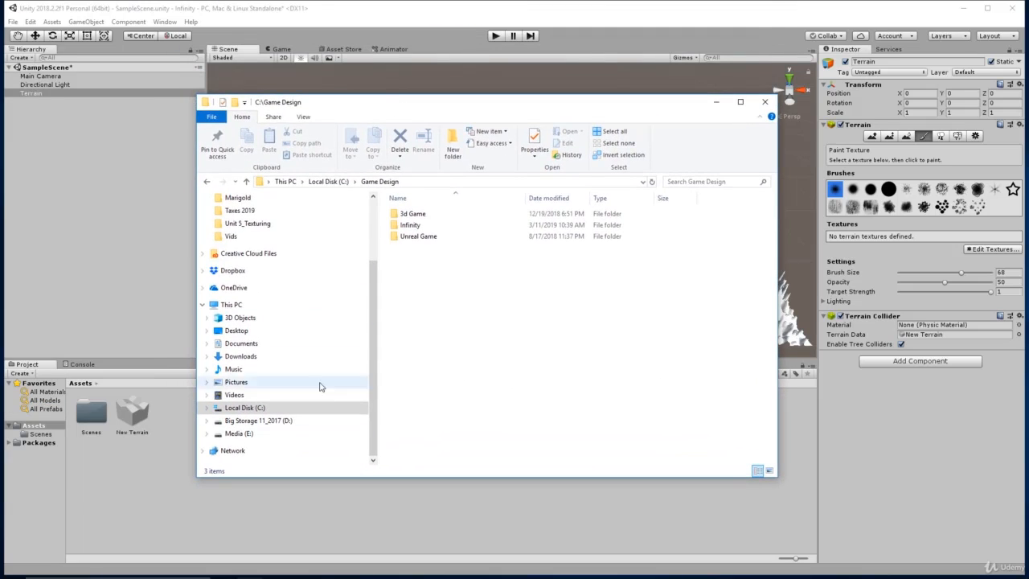
double_click(409, 228)
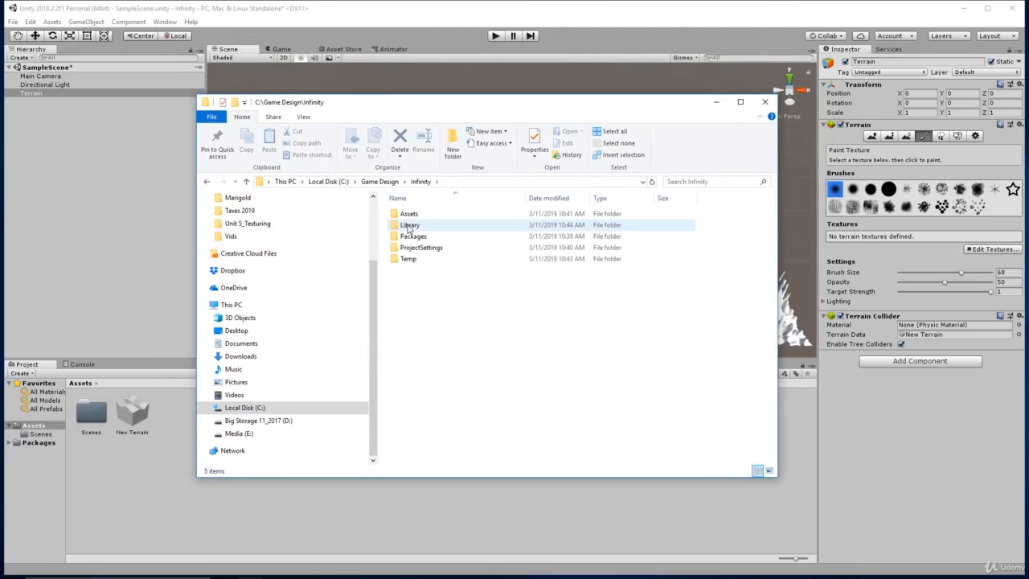
left_click_drag(492, 103, 647, 163)
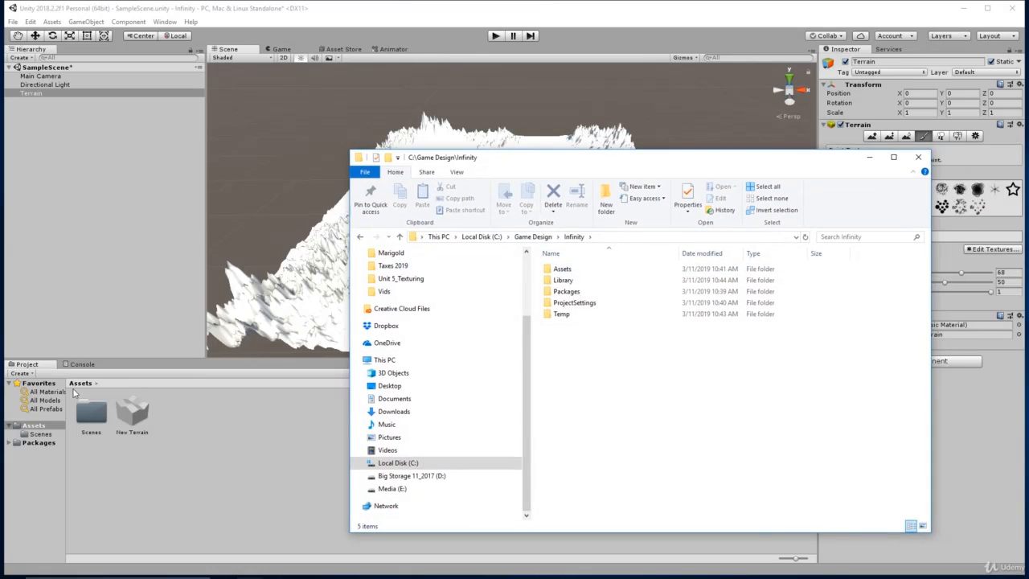
double_click(565, 270)
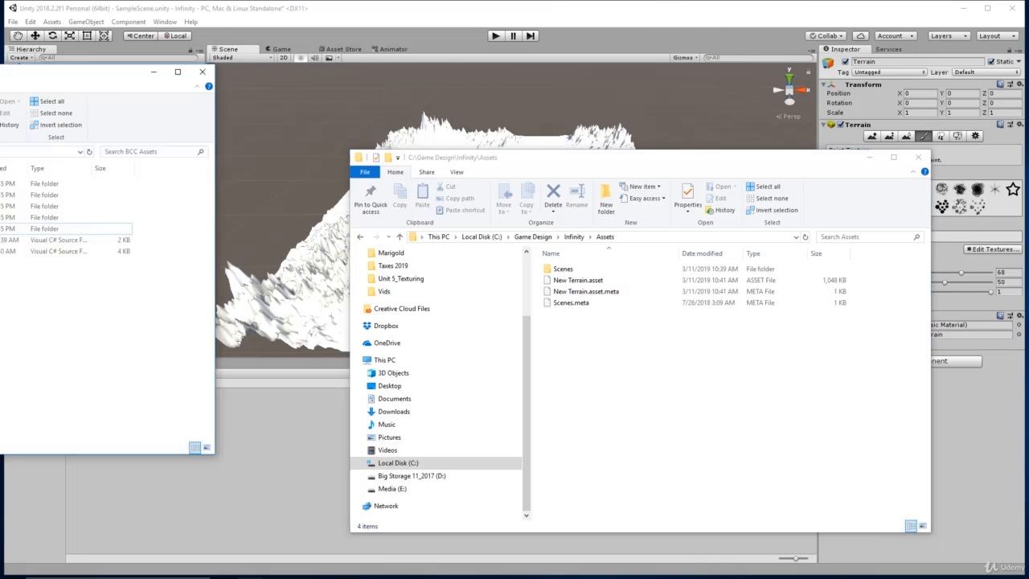
- Copy the Audio, Fonts, Images, Models and Vids folders from BCC Assets into the Infinity Assets folder, and minimize both Explorer windows
left_click_drag(0, 77, 317, 115)
left_click(378, 266)
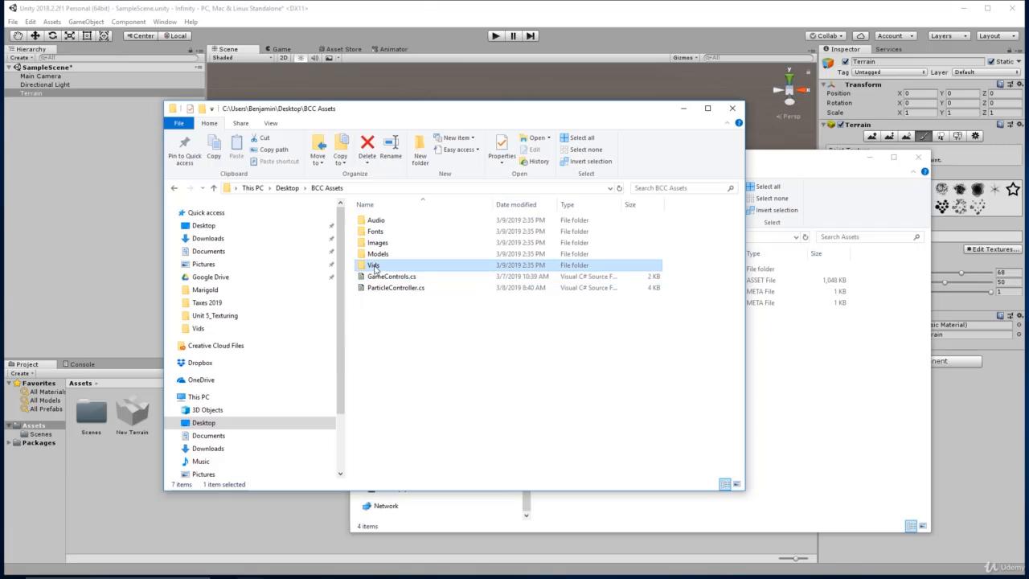
left_click(378, 221)
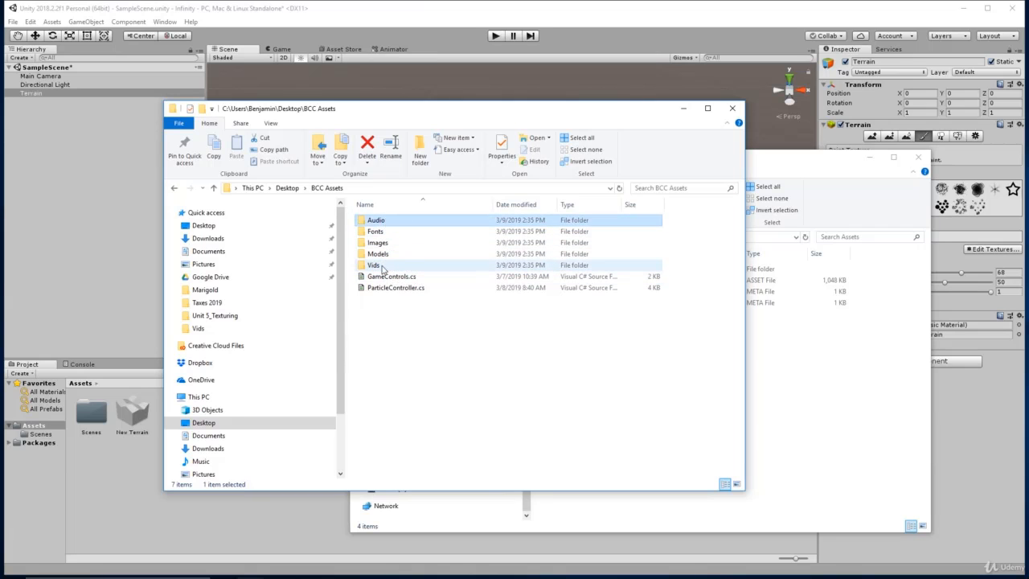
left_click(377, 267, "shift")
left_click_drag(480, 112, 208, 143)
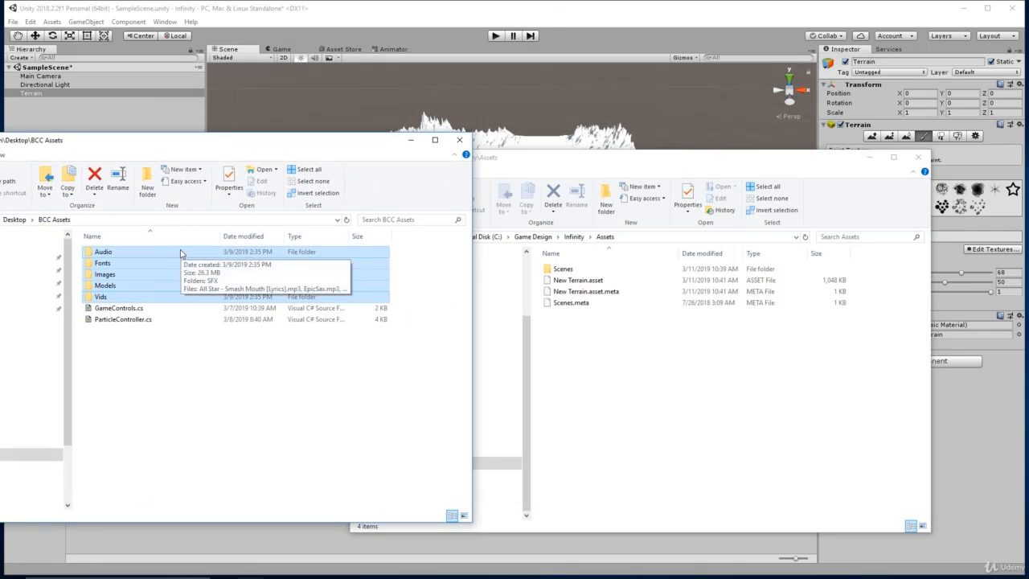
left_click(643, 403)
key("ctrl+v")
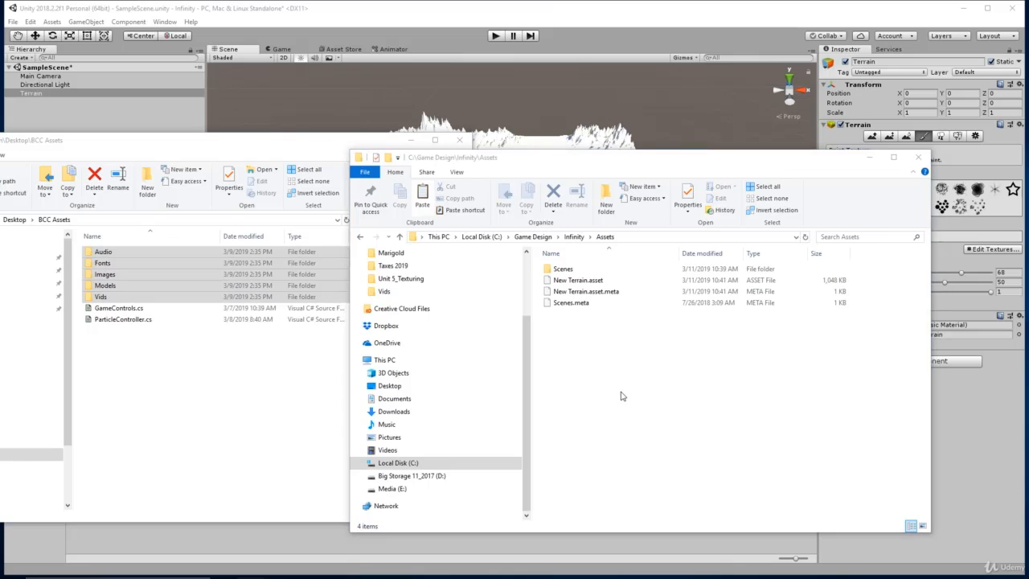
left_click(869, 157)
left_click(410, 142)
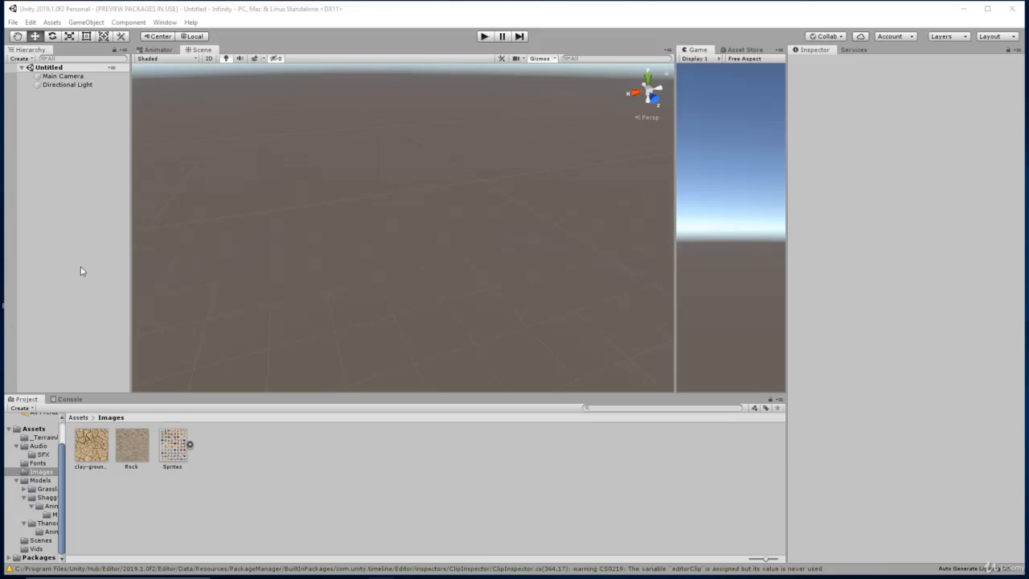
- In the untitled scene of the Unity 2019.1 project, add a Terrain 3D object
right_click(75, 134)
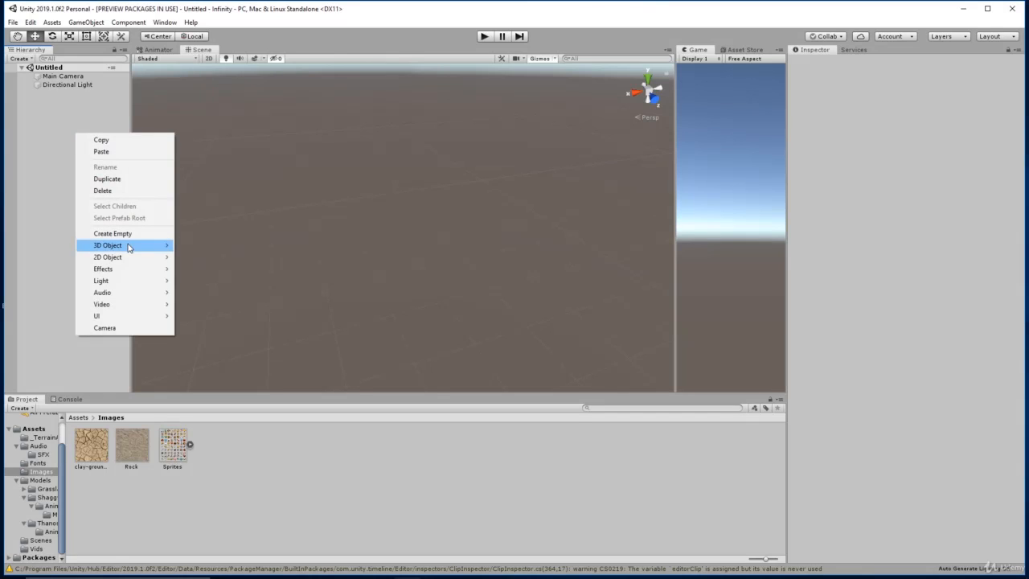
mouse_move(128, 247)
left_click(217, 328)
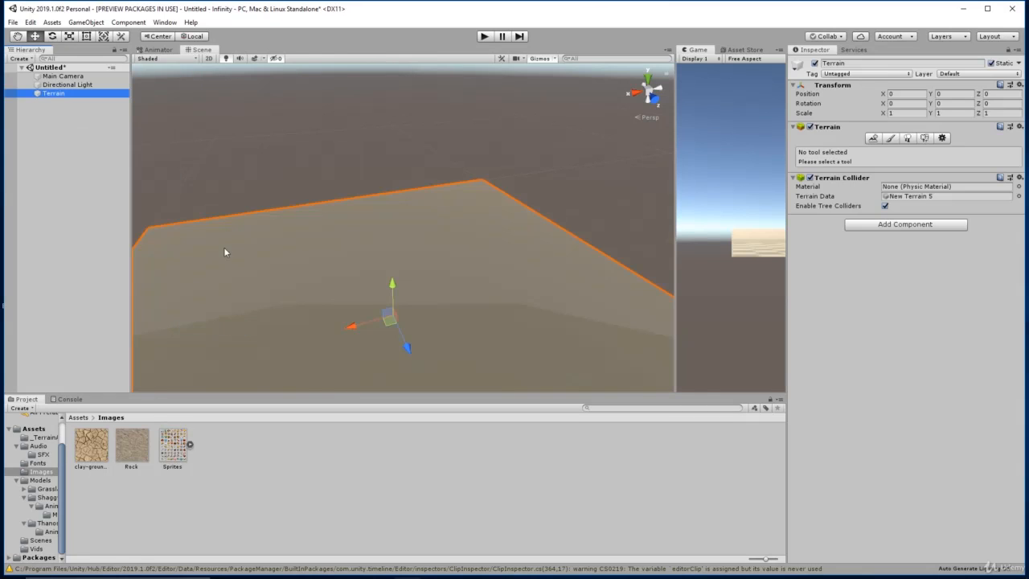
- Raise a jagged mountain ridge along the terrain's far edge with size 90 brushes, and select the star brush
left_click(890, 139)
left_click(893, 210)
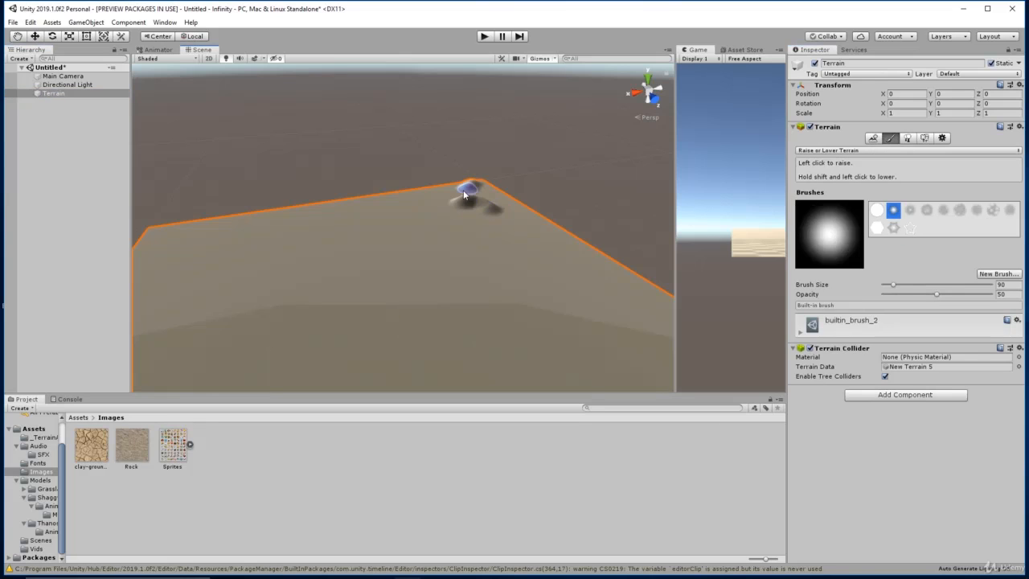
mouse_move(464, 194)
left_mouse_down()
mouse_move(197, 231)
mouse_move(185, 250)
mouse_move(422, 206)
mouse_move(482, 209)
mouse_move(523, 174)
mouse_move(181, 241)
mouse_move(361, 250)
mouse_move(398, 218)
mouse_move(427, 215)
left_mouse_up()
left_click(910, 227)
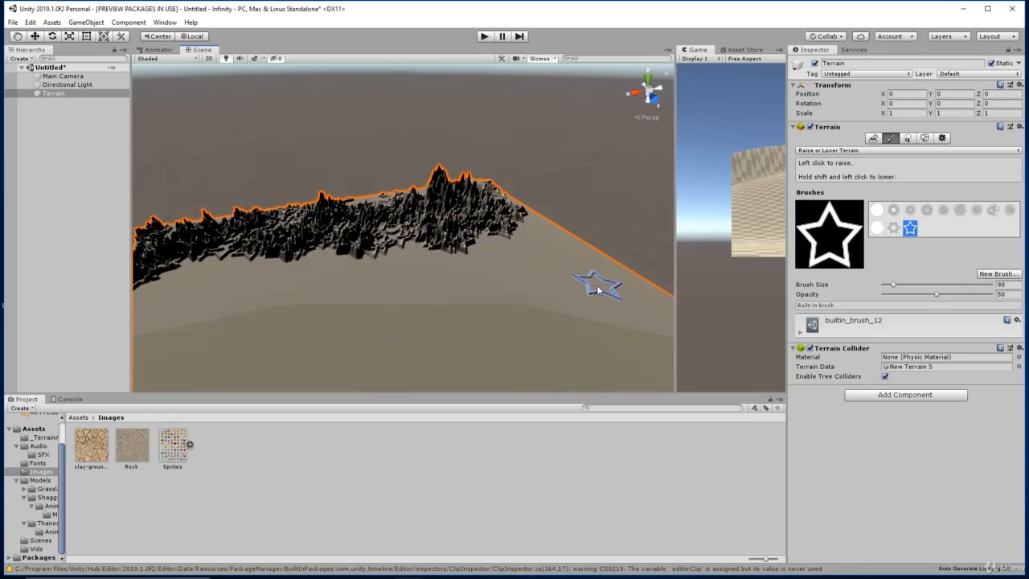
- Set the terrain's material type to Custom and try to assign the clay-ground image as its custom material
left_click(943, 138)
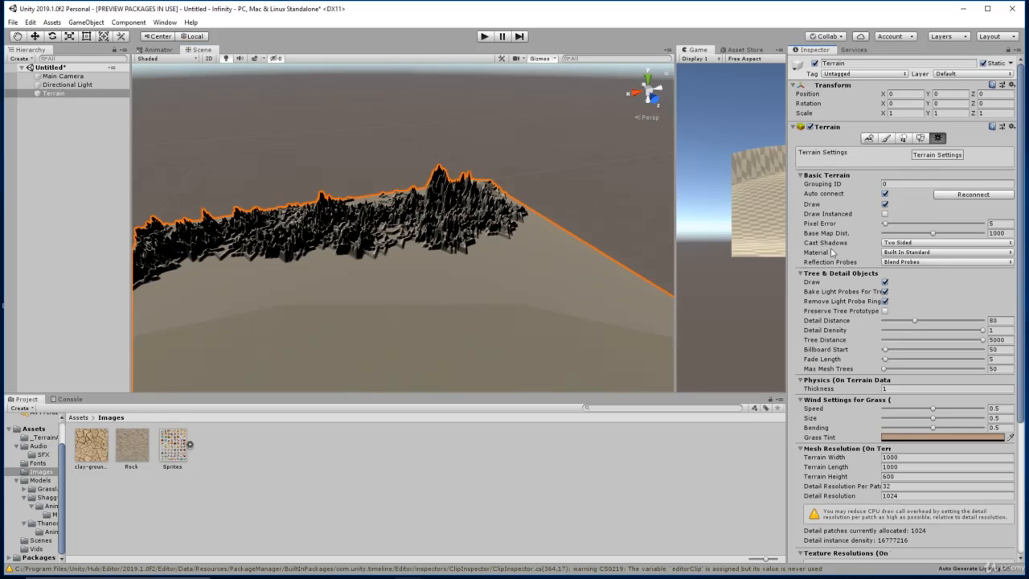
left_click(921, 254)
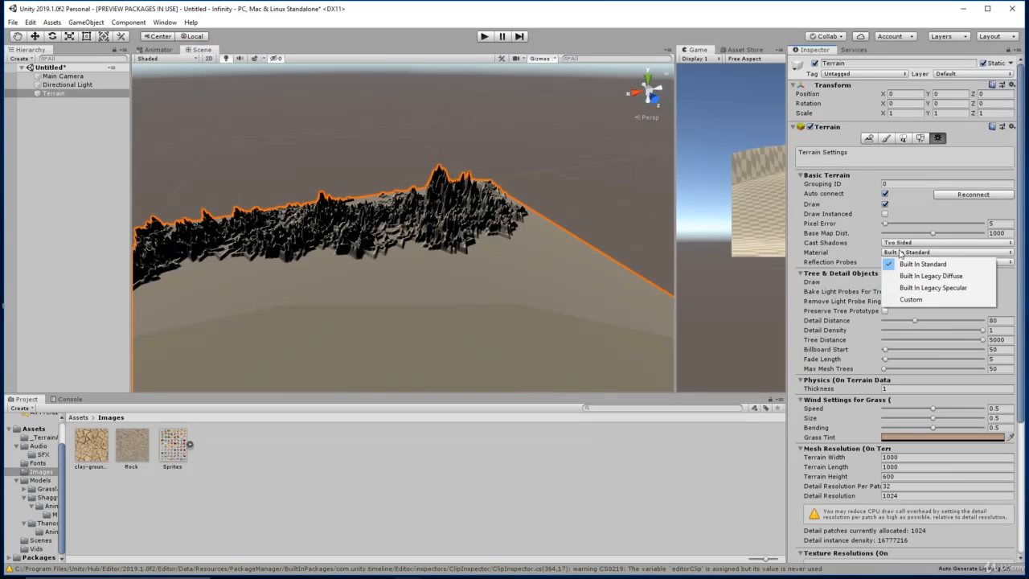
left_click(911, 299)
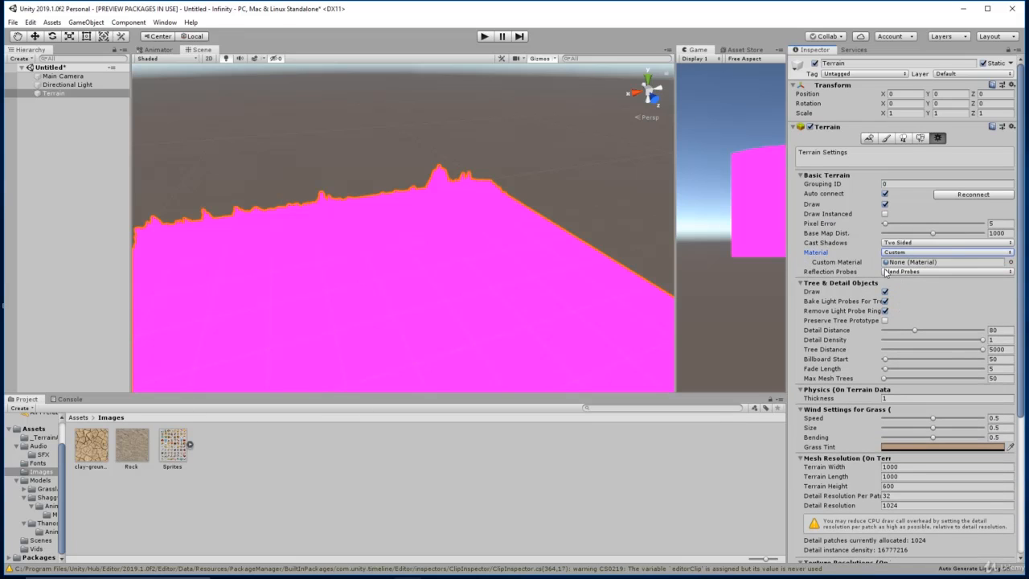
left_click_drag(93, 444, 946, 263)
- Create a material named Dirt in the Images folder and apply the clay-ground image as its albedo map
right_click(229, 447)
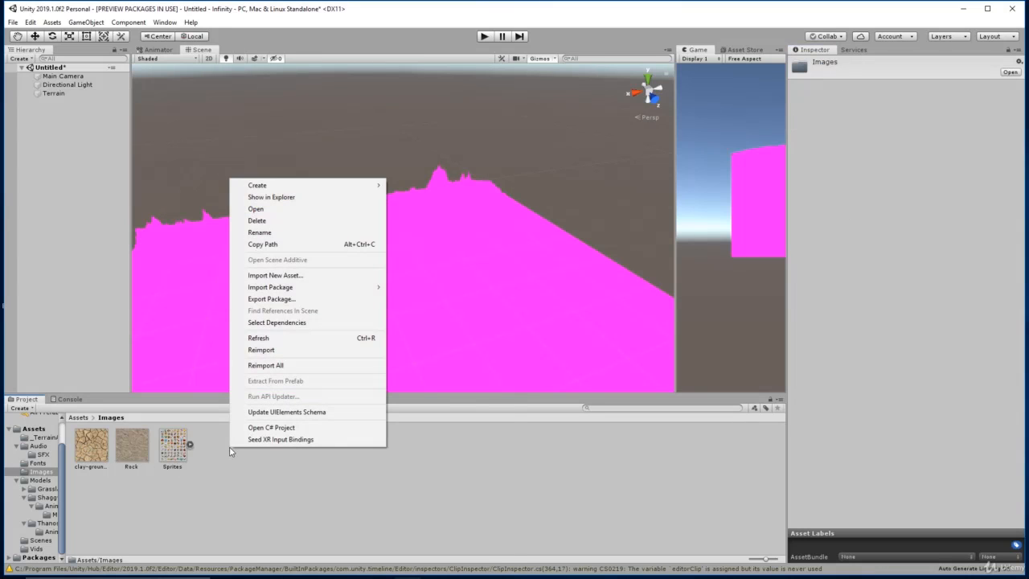
mouse_move(295, 186)
left_click(448, 296)
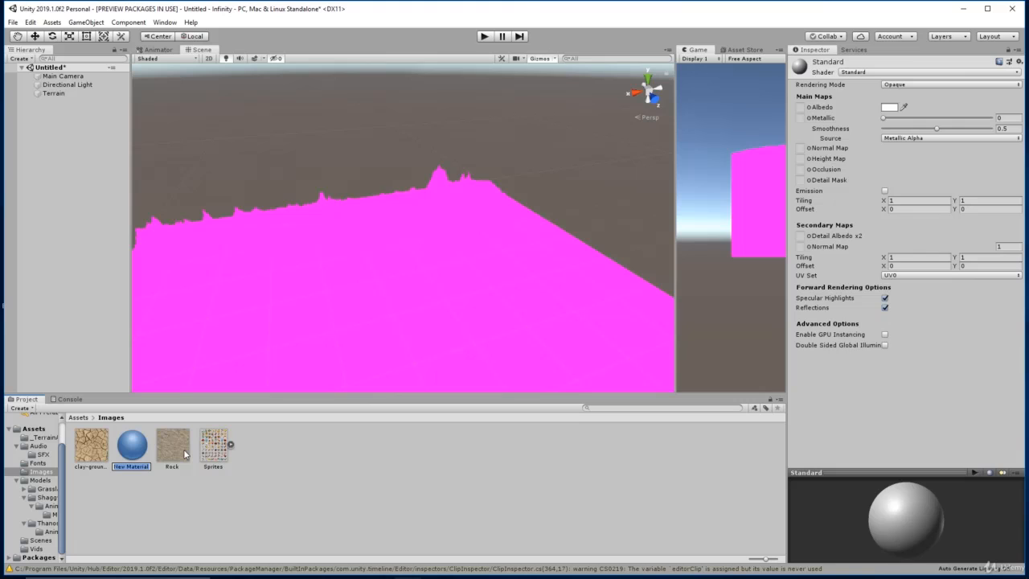
type("Dirt")
key("Return")
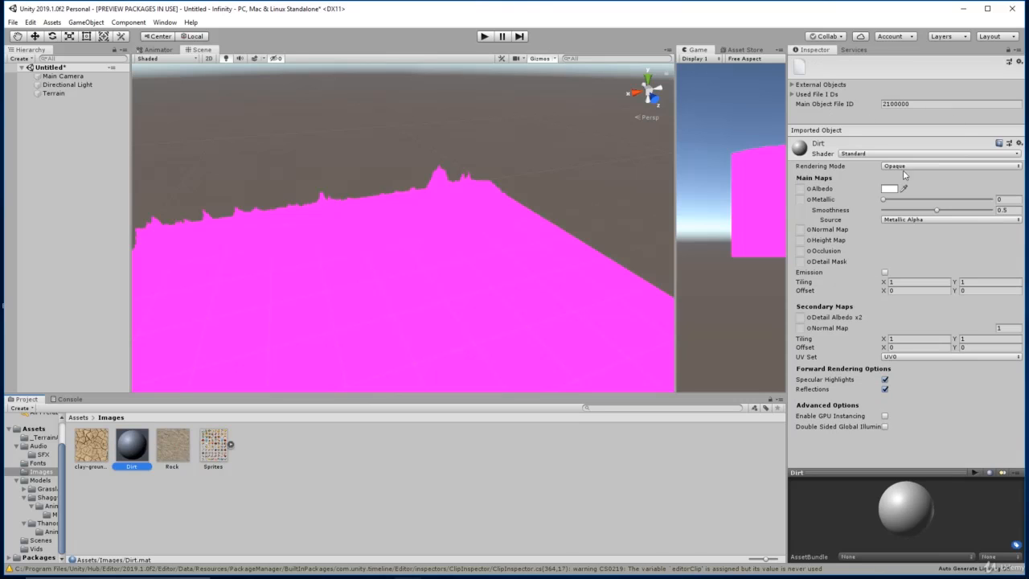
left_click(91, 446)
left_click_drag(91, 446, 799, 189)
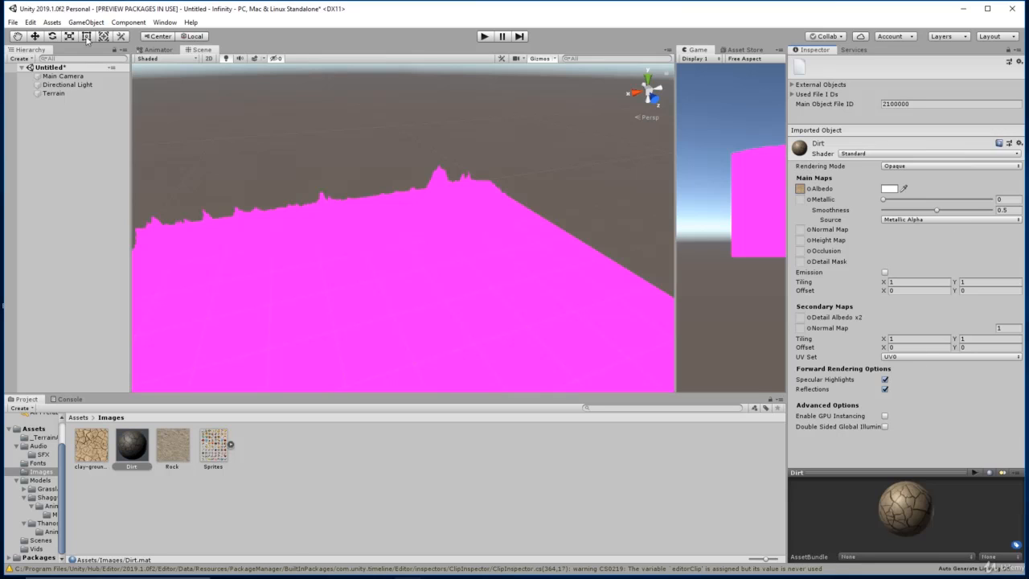
- Assign the Dirt material as the terrain's custom material
left_click(53, 93)
left_click(135, 454)
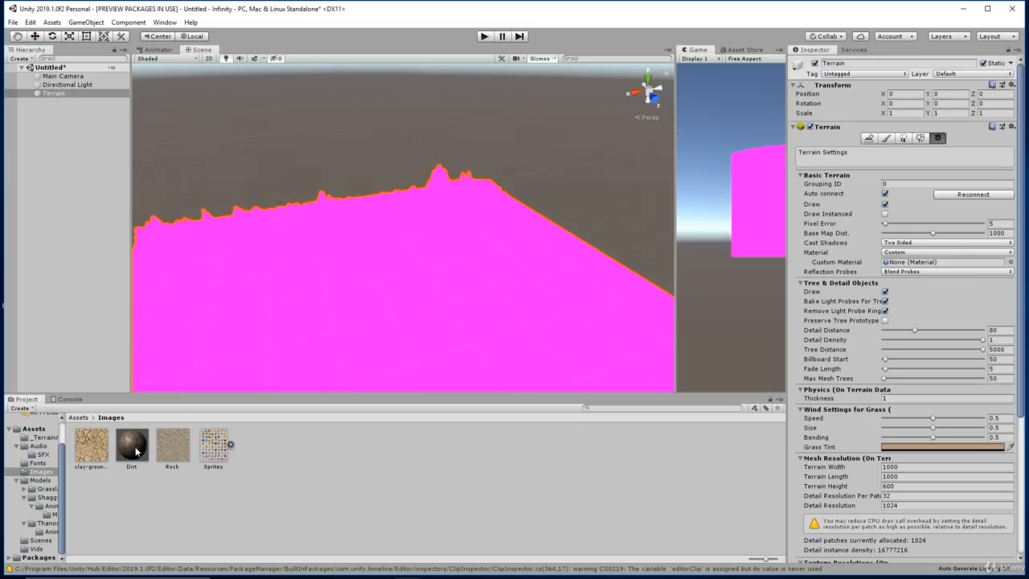
left_click_drag(135, 453, 896, 266)
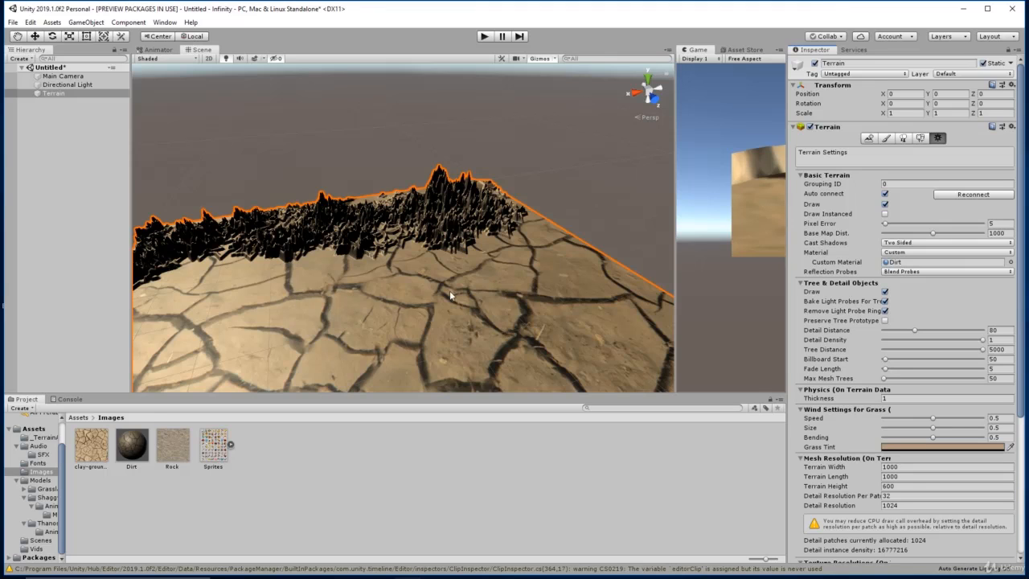
- Set the Dirt material's main map tiling to 50 in both X and Y
left_click(128, 452)
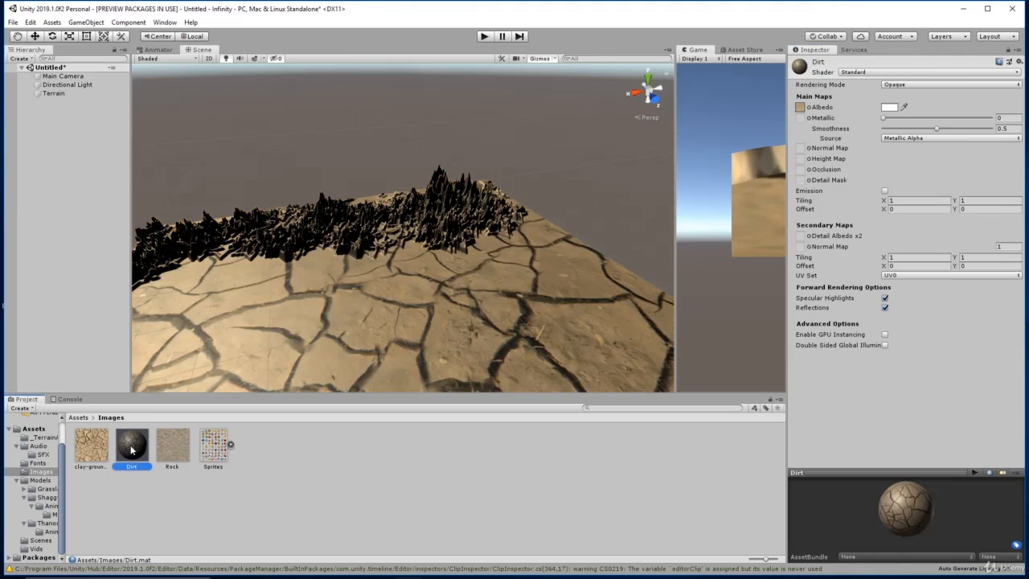
left_click(909, 201)
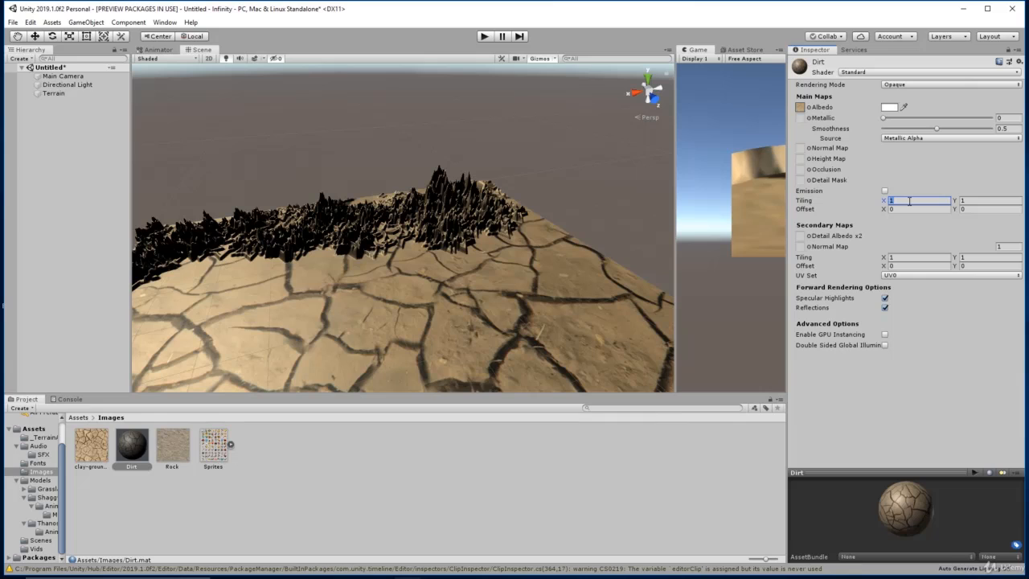
type("50")
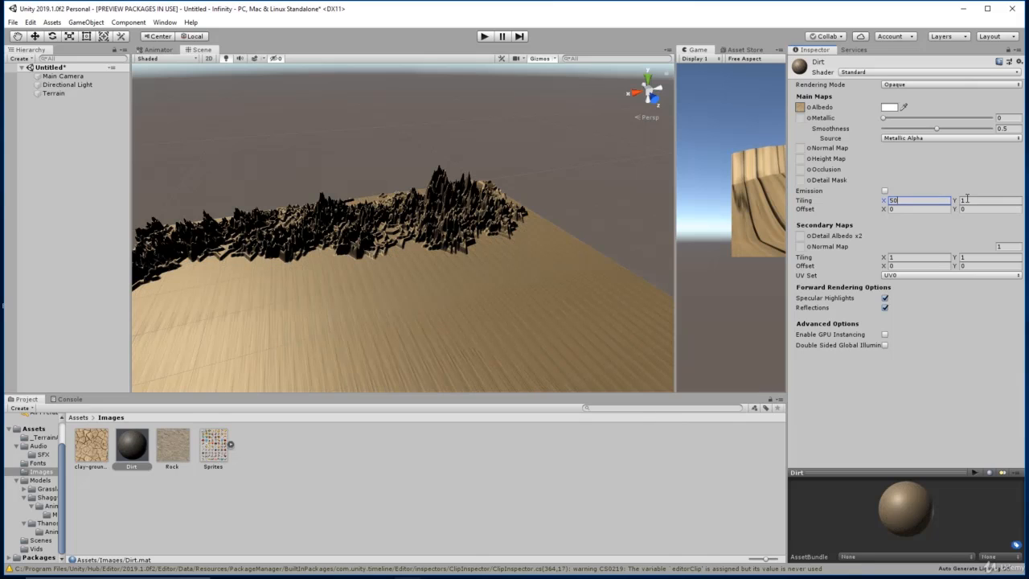
left_click(967, 200)
type("50")
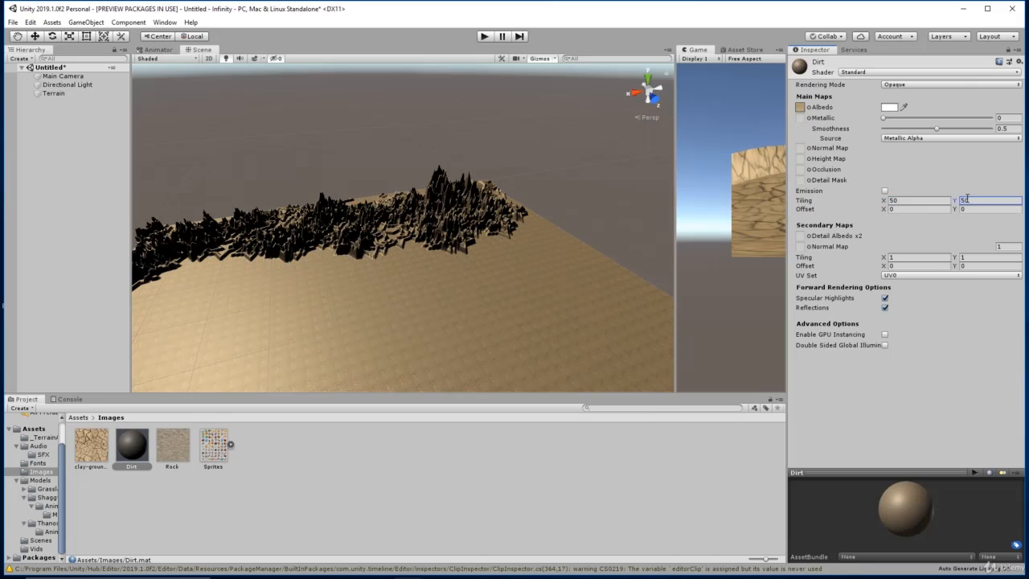
scroll(440, 282, "up", 5)
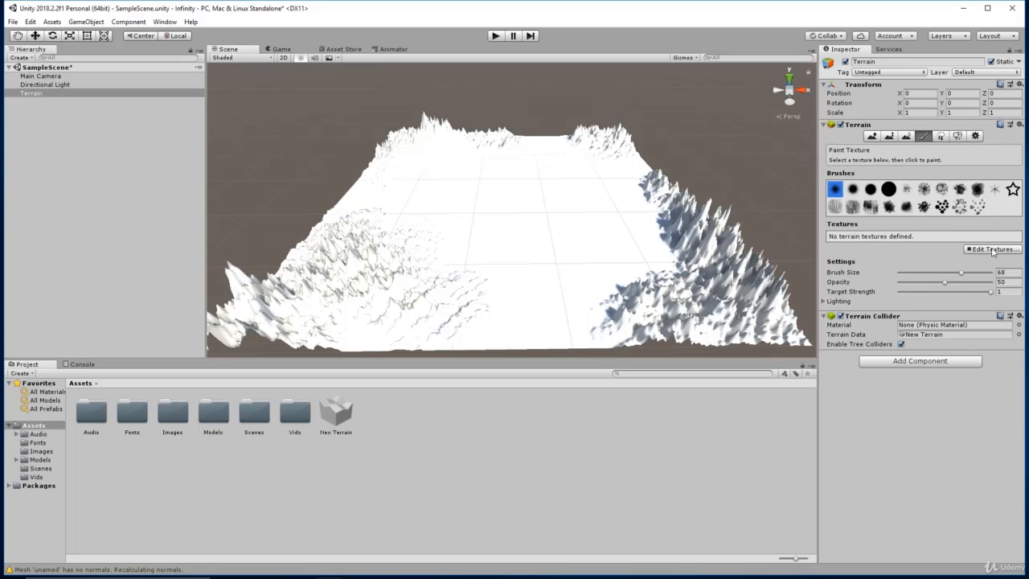
- In the Unity 2018.2 SampleScene, add the clay-ground image as an albedo terrain texture with size 15 by 15, and frame the terrain
left_click(994, 250)
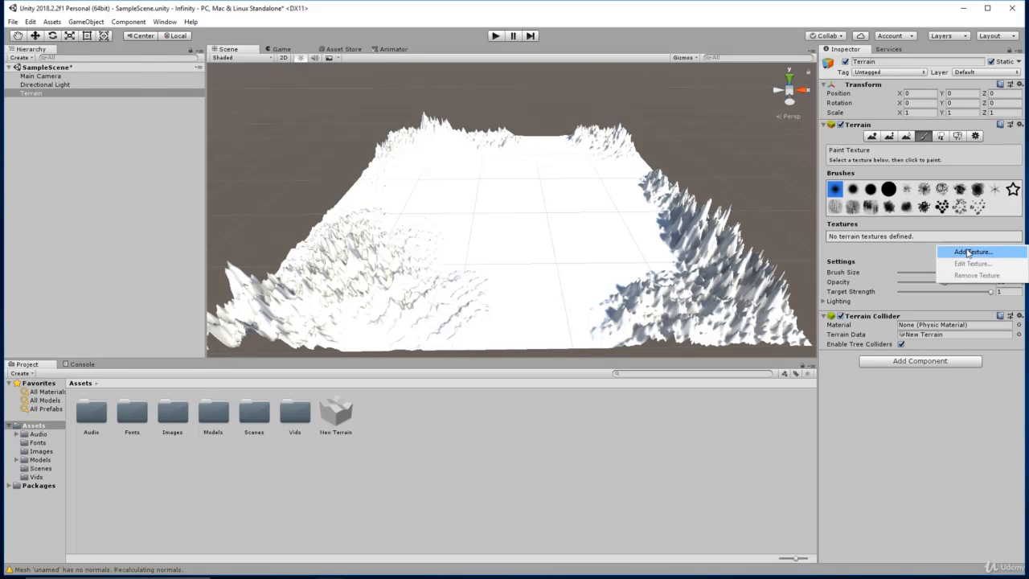
left_click(972, 252)
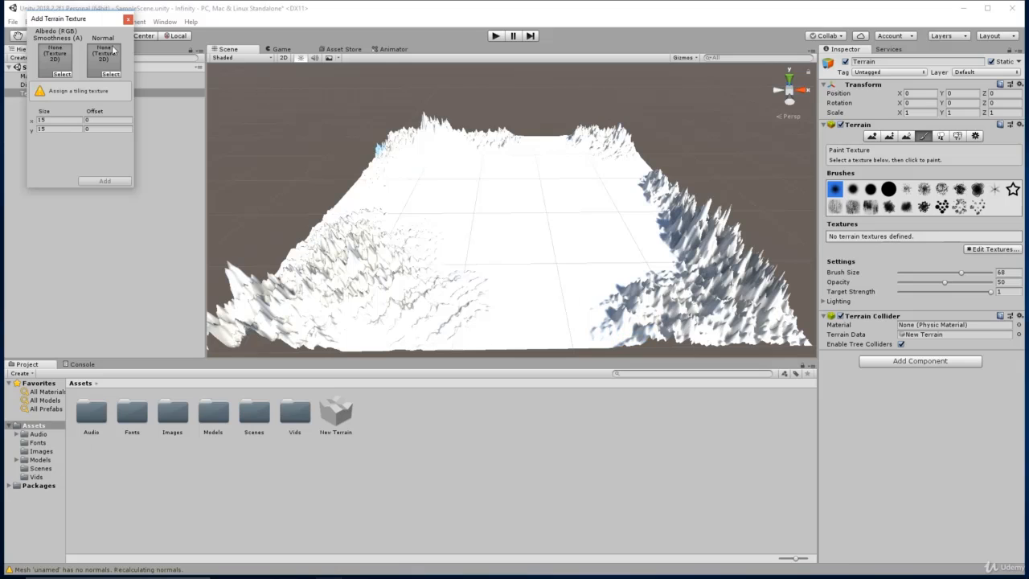
left_click_drag(73, 21, 485, 179)
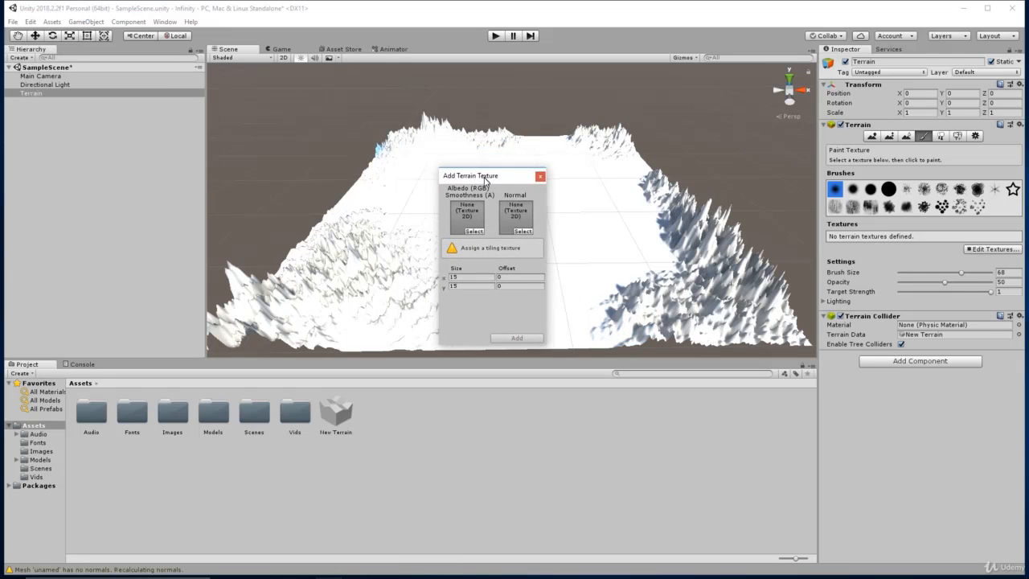
left_click(475, 232)
mouse_move(109, 70)
left_mouse_down()
mouse_move(109, 166)
mouse_move(119, 66)
left_mouse_up()
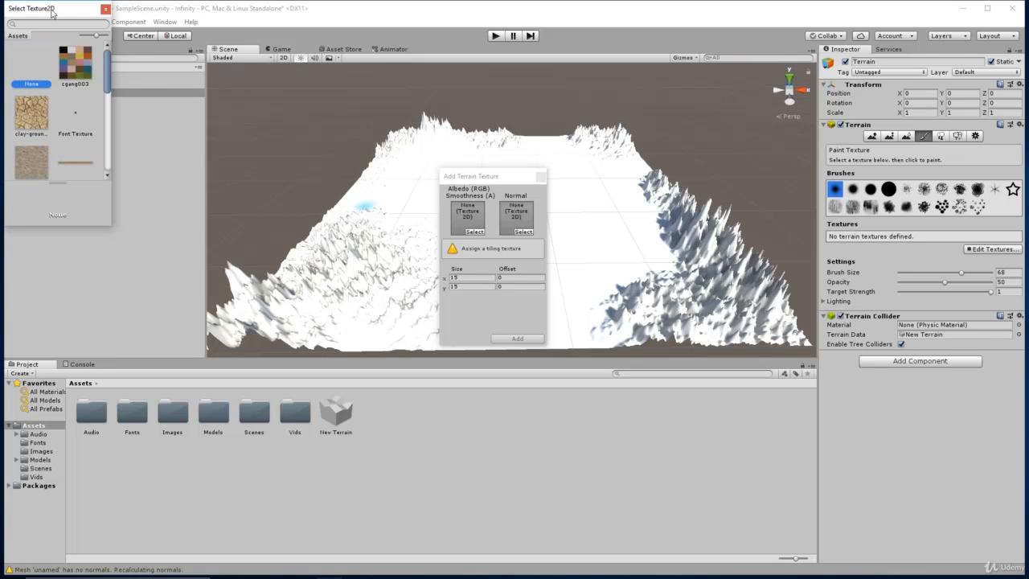
left_click_drag(51, 10, 263, 115)
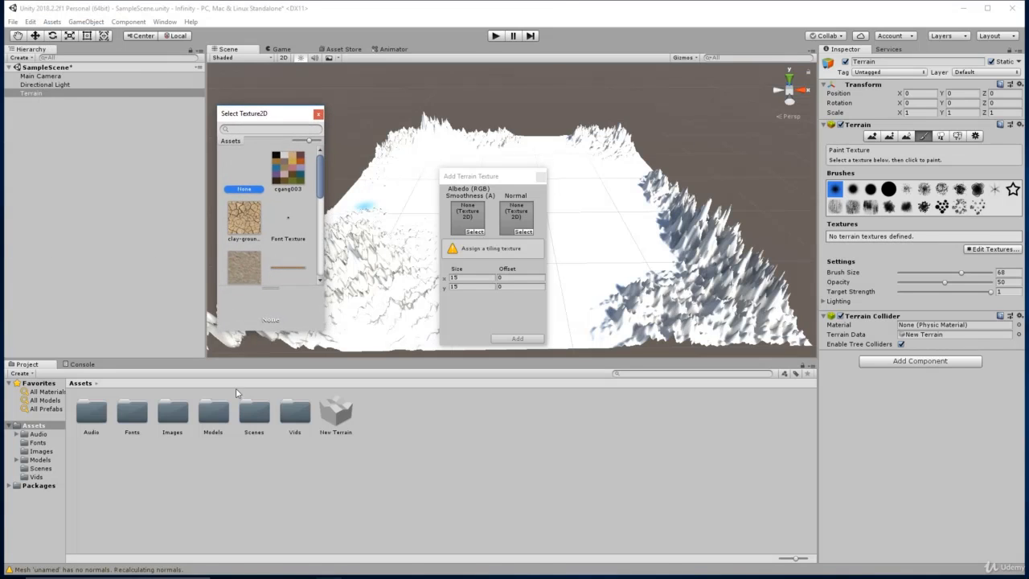
left_click(243, 218)
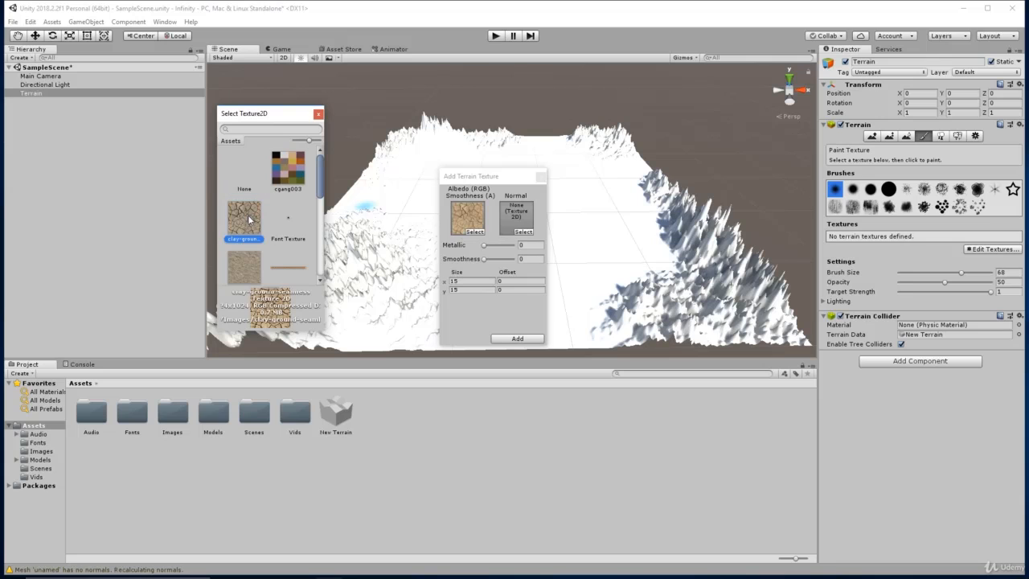
left_click(517, 339)
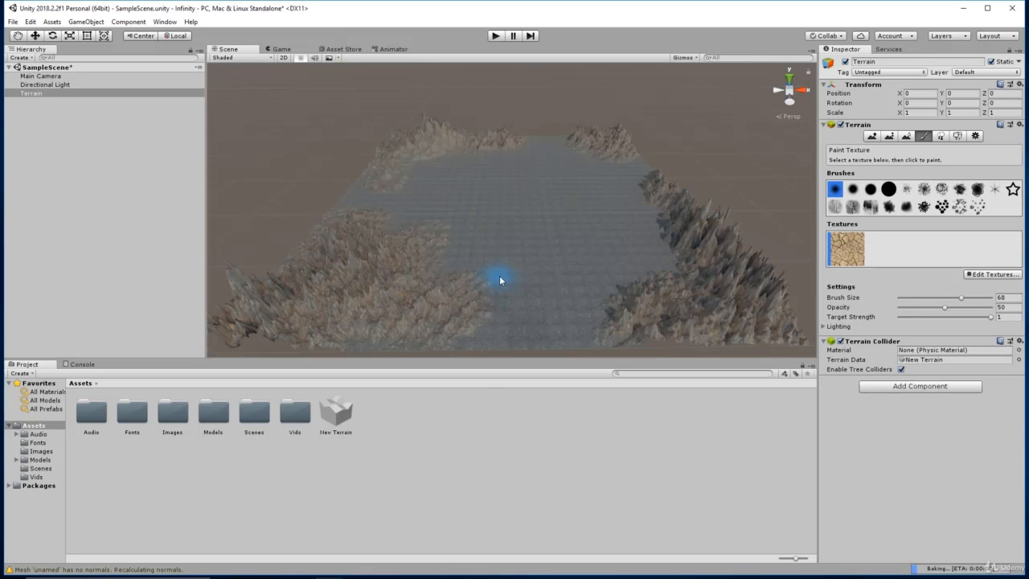
key("f")
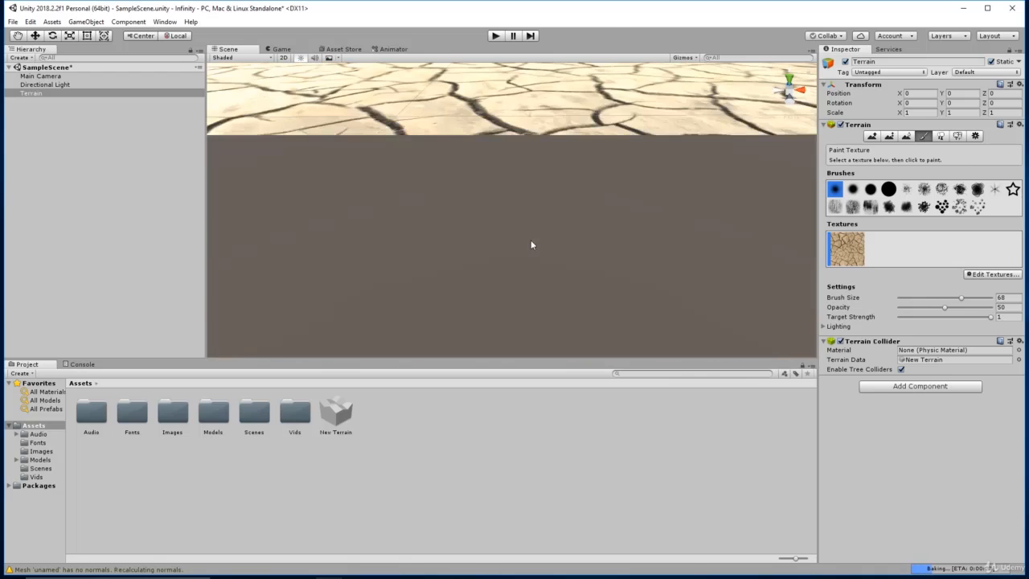
scroll(475, 224, "up", 3)
scroll(568, 207, "down", 7)
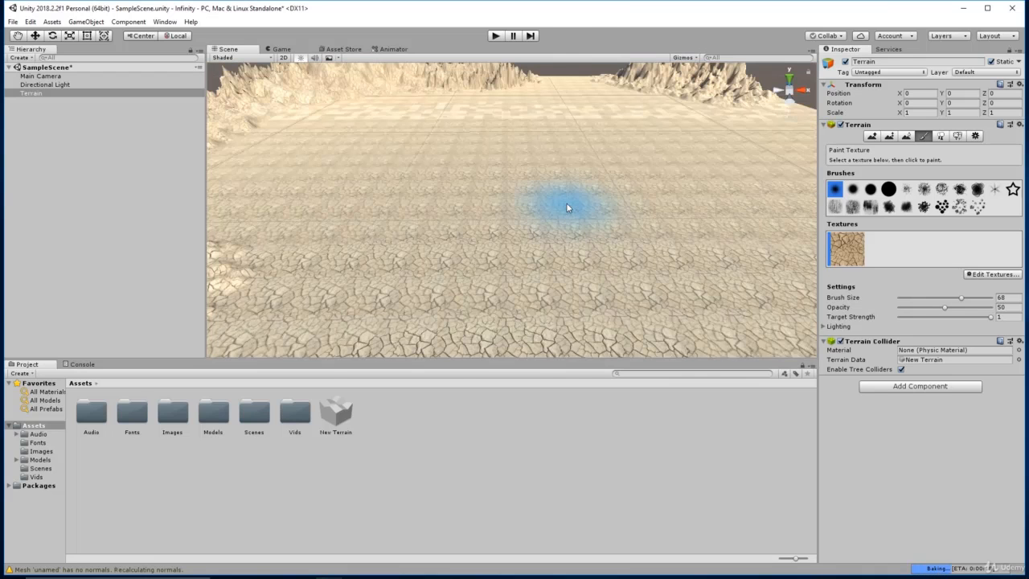
scroll(551, 221, "down", 1)
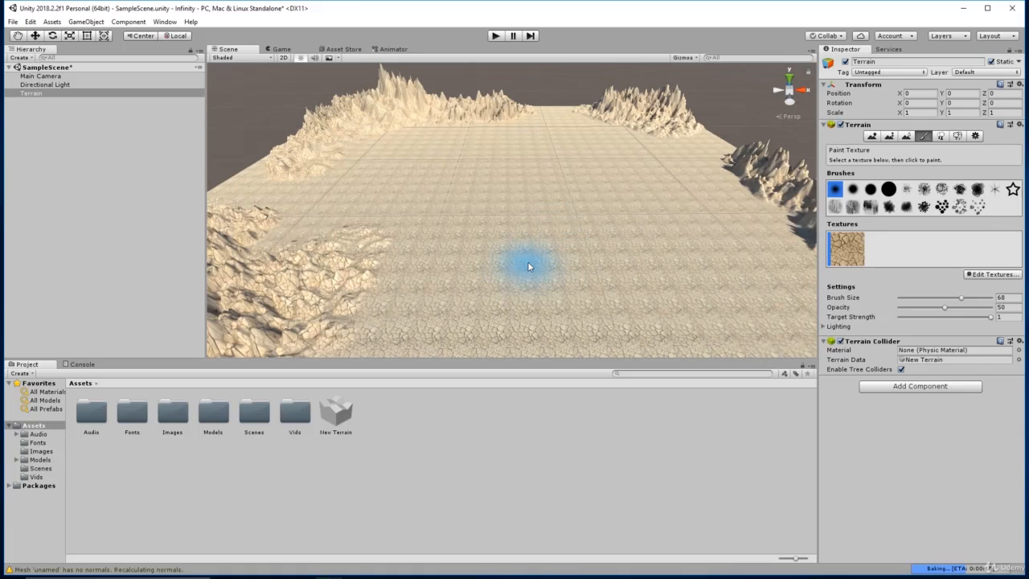
key("f")
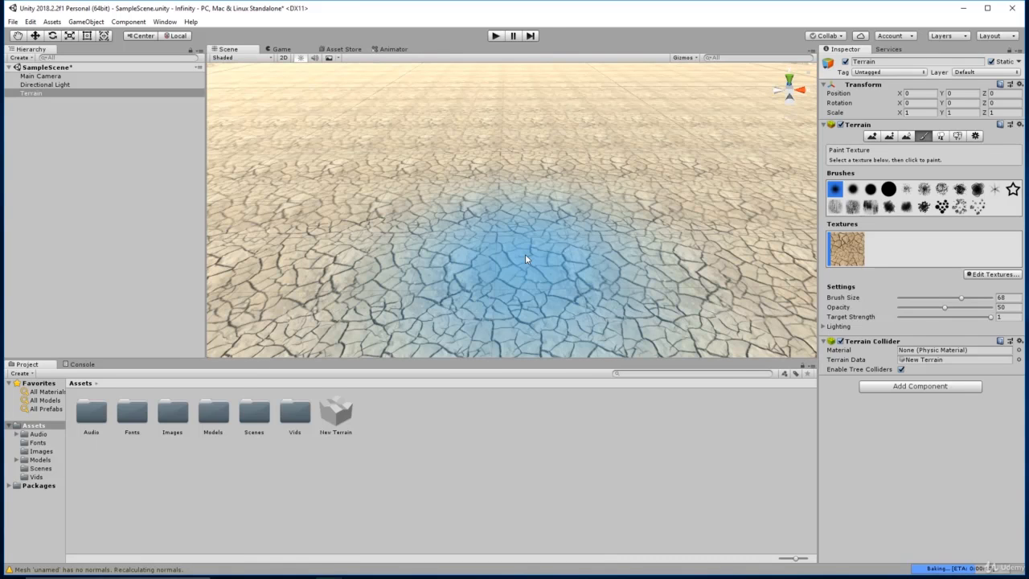
scroll(466, 211, "up", 2)
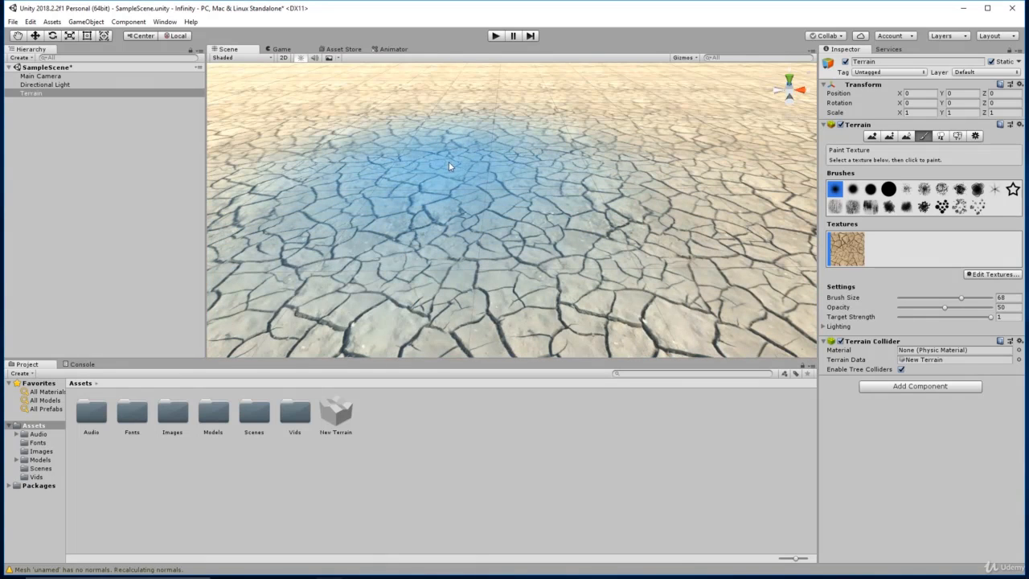
- Find the grassland_tree_free prefab in the Prefabs folder of Models/Grassland_Tree_Free and preview it
double_click(222, 414)
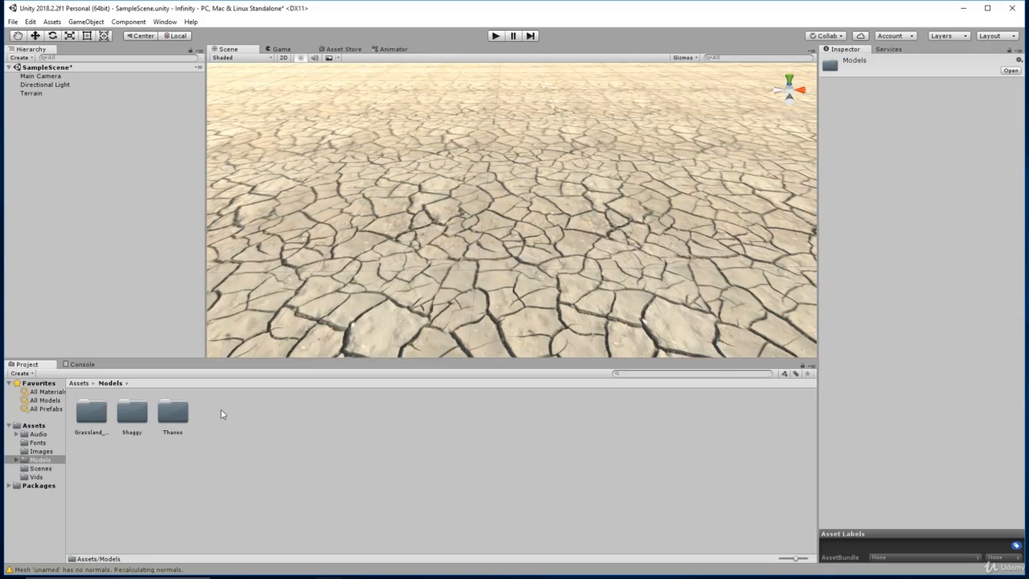
double_click(90, 411)
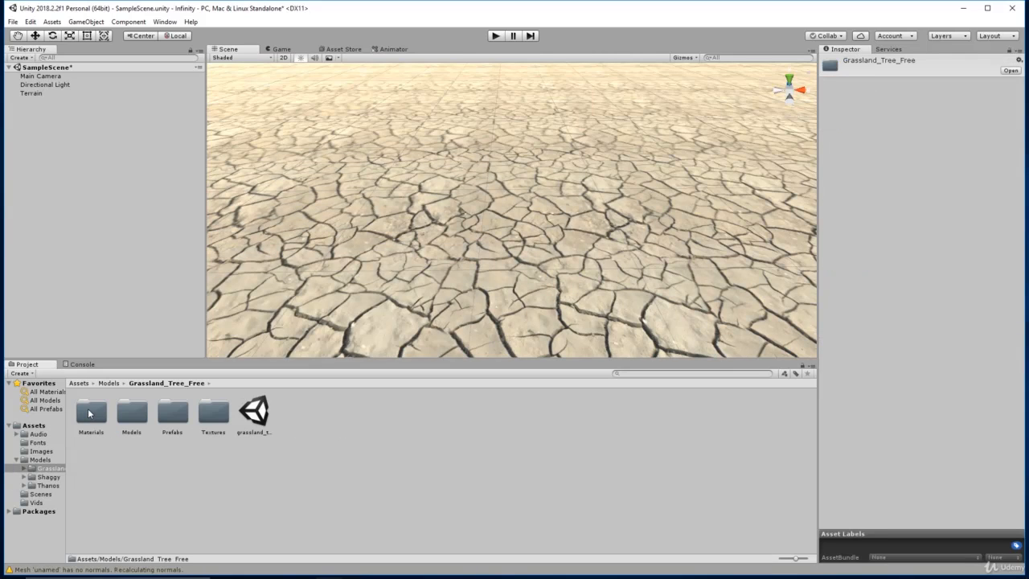
double_click(172, 413)
left_click(93, 422)
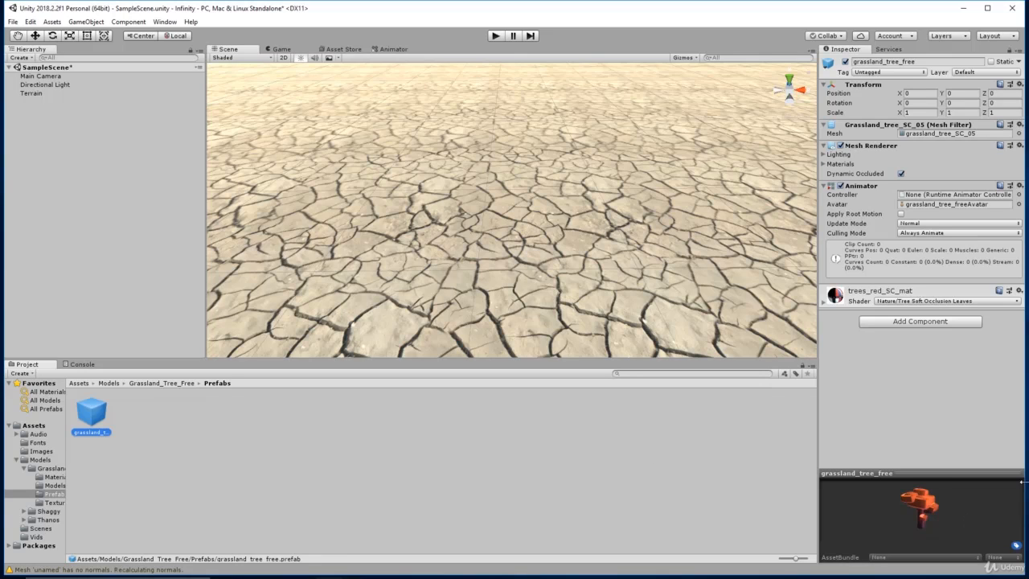
- Add the grassland_tree_free prefab to the terrain's paintable trees with a bend factor of 0
left_click(40, 94)
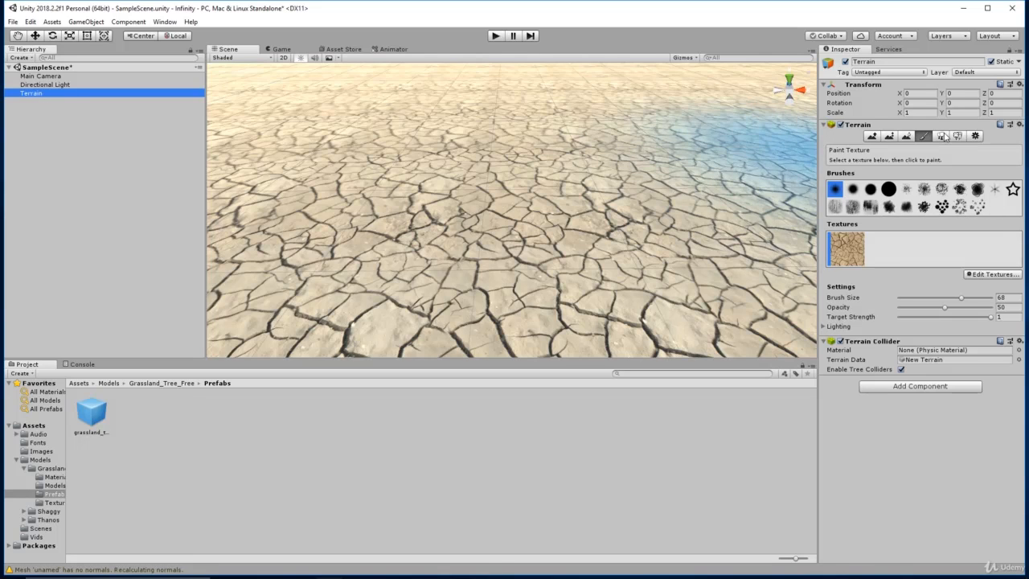
left_click(942, 136)
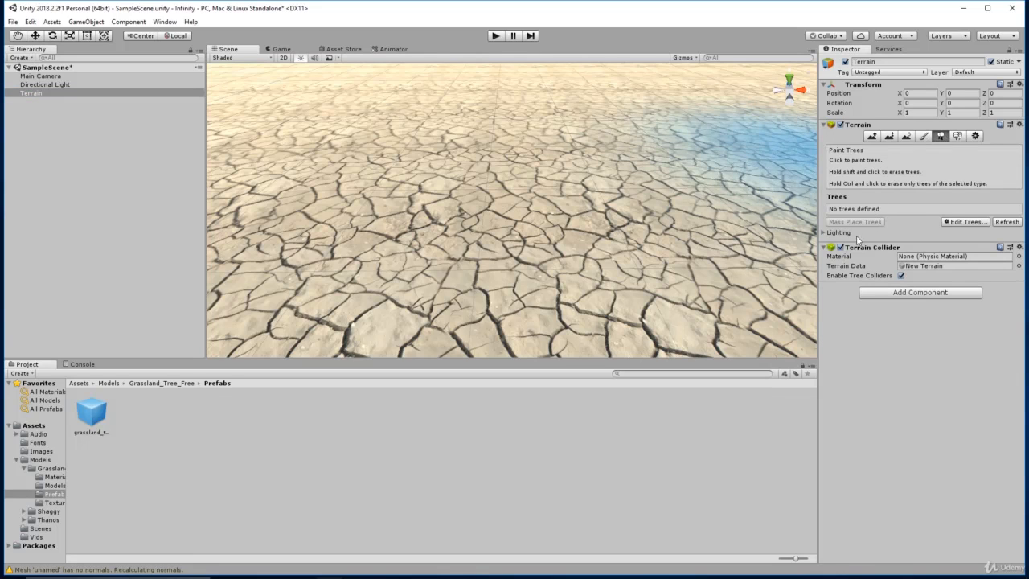
left_click(973, 225)
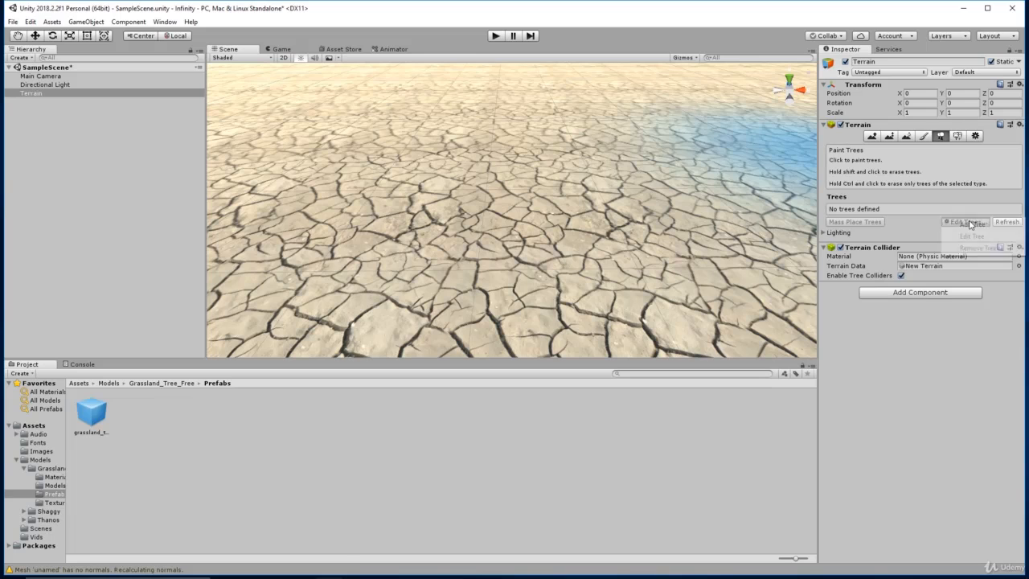
left_click(975, 225)
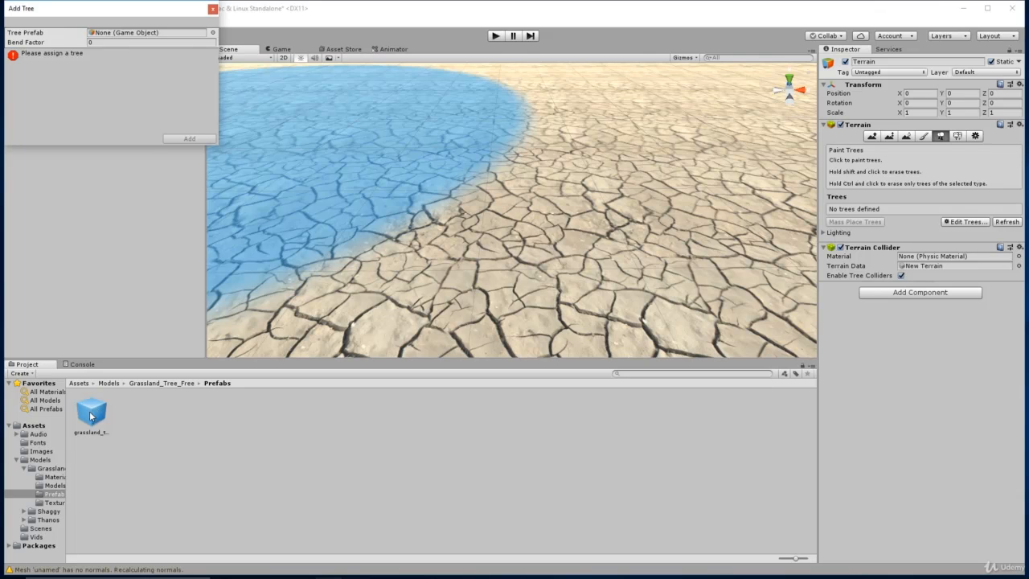
left_click_drag(93, 416, 108, 34)
left_click(189, 139)
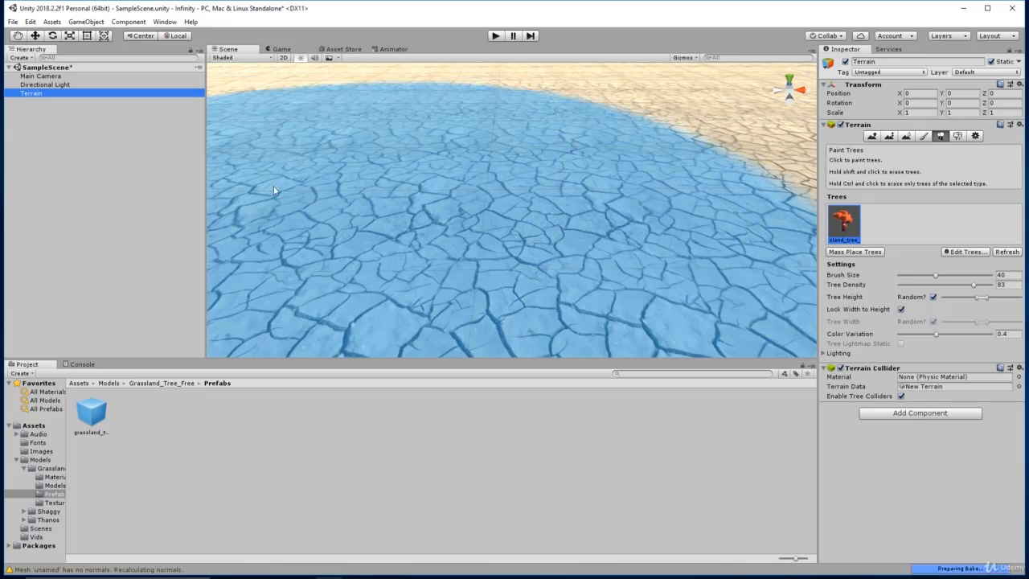
- Paint red grassland trees over the mountain areas around the terrain's edges with brush size 40 and tree density 83
scroll(525, 195, "down", 10)
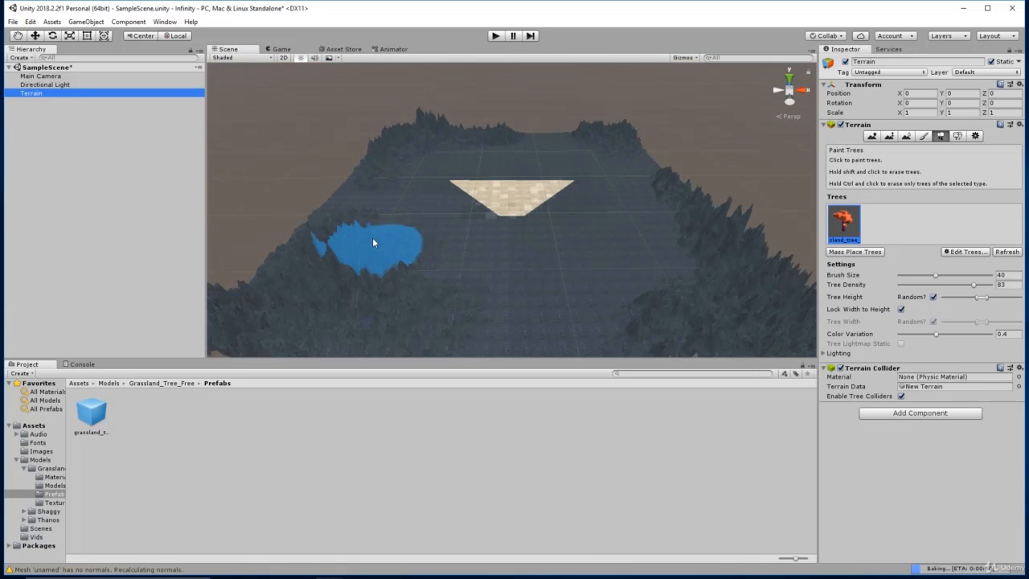
scroll(553, 296, "up", 3)
scroll(552, 296, "up", 5)
scroll(519, 251, "down", 7)
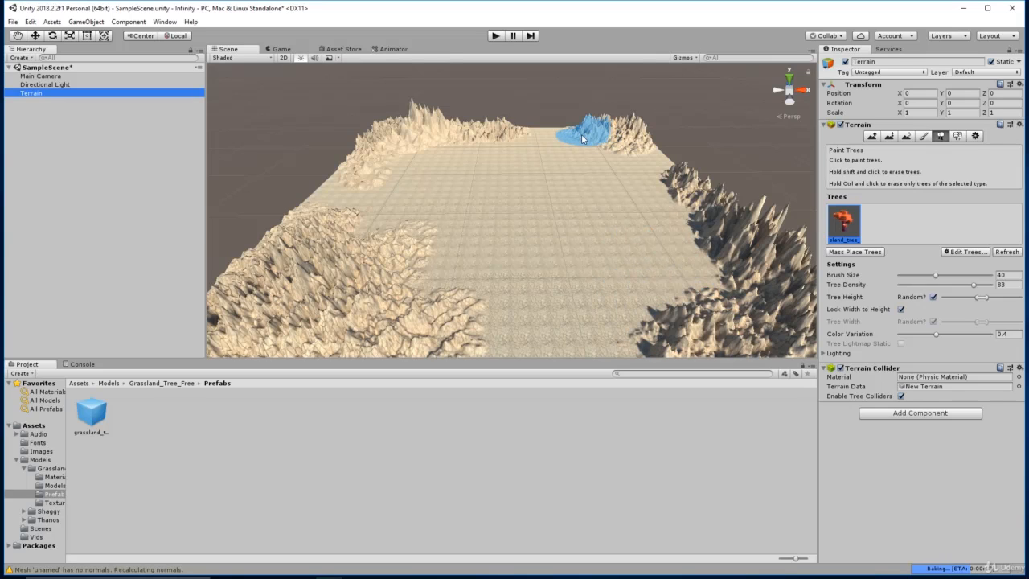
left_click(603, 133)
mouse_move(477, 137)
left_mouse_down()
mouse_move(410, 132)
mouse_move(379, 165)
left_mouse_up()
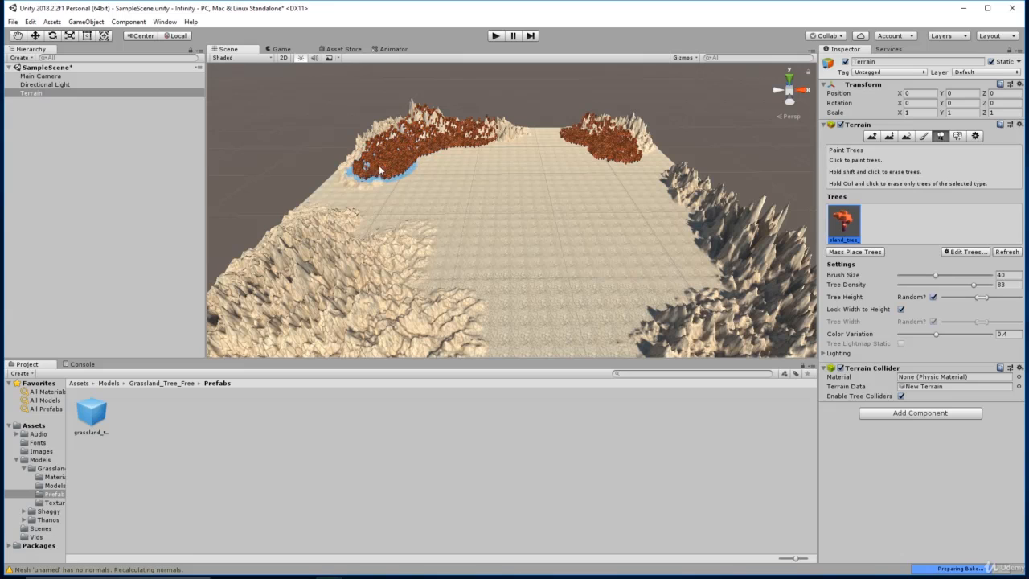
left_click_drag(354, 285, 297, 289)
mouse_move(669, 334)
left_mouse_down()
mouse_move(698, 310)
mouse_move(690, 230)
mouse_move(672, 189)
left_mouse_up()
mouse_move(477, 140)
left_mouse_down()
mouse_move(466, 136)
mouse_move(502, 134)
mouse_move(417, 131)
mouse_move(352, 177)
left_mouse_up()
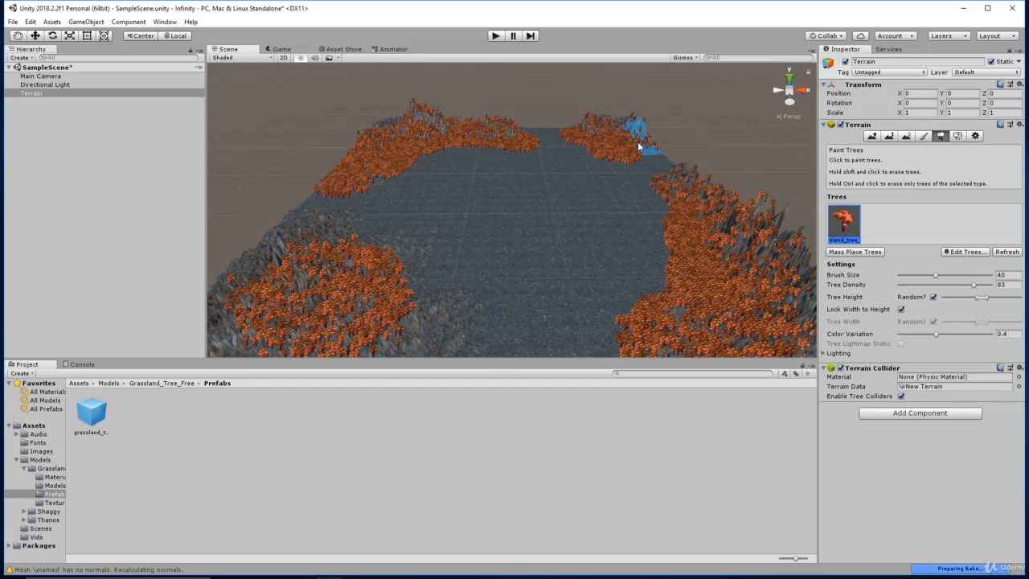
mouse_move(340, 290)
left_mouse_down()
mouse_move(232, 316)
mouse_move(410, 386)
left_mouse_up()
- Set the tree color variation to 1 and widen the random tree height to its full range
scroll(473, 290, "up", 3)
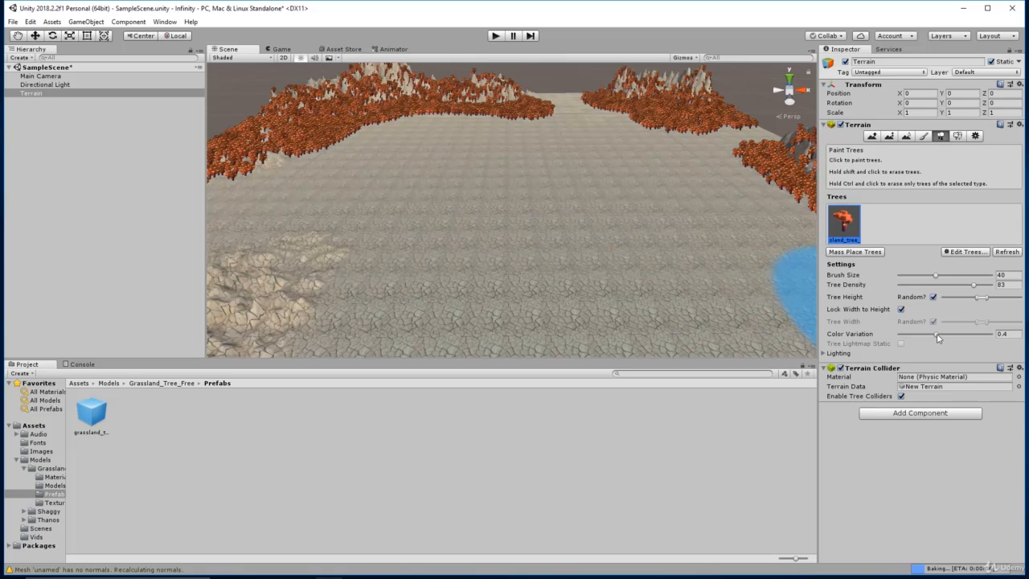
left_click_drag(937, 334, 992, 334)
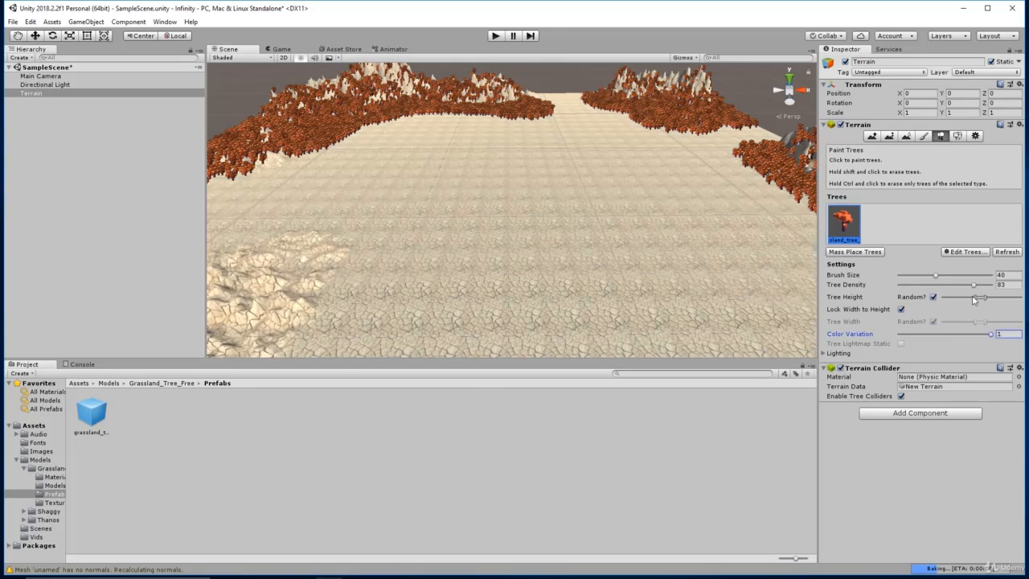
left_click_drag(957, 303, 979, 305)
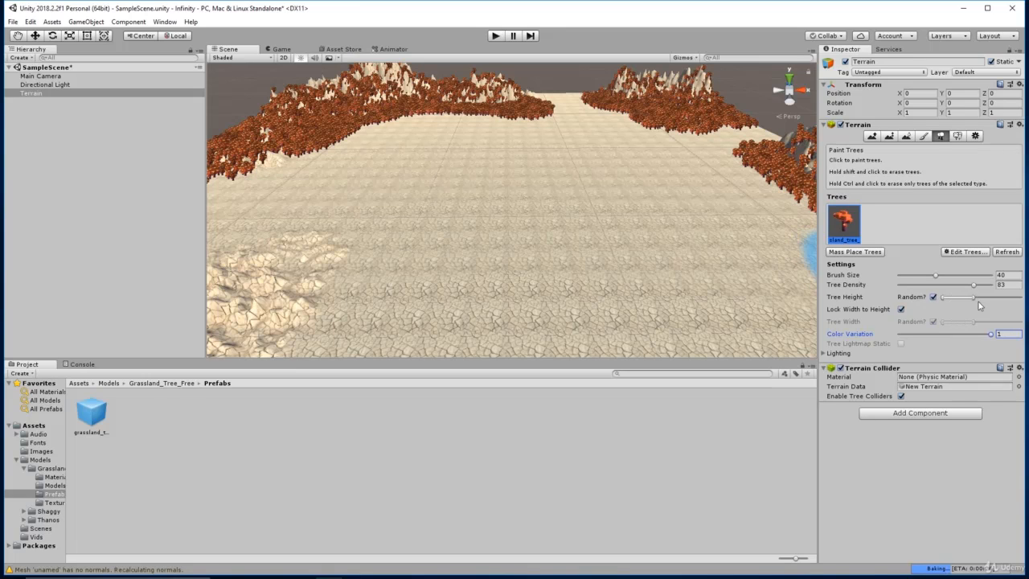
- Paint additional trees of varied height and color over the far, left and right mountain areas of the terrain
left_click(379, 110)
mouse_move(379, 110)
left_mouse_down()
mouse_move(270, 153)
mouse_move(671, 93)
mouse_move(536, 108)
left_mouse_up()
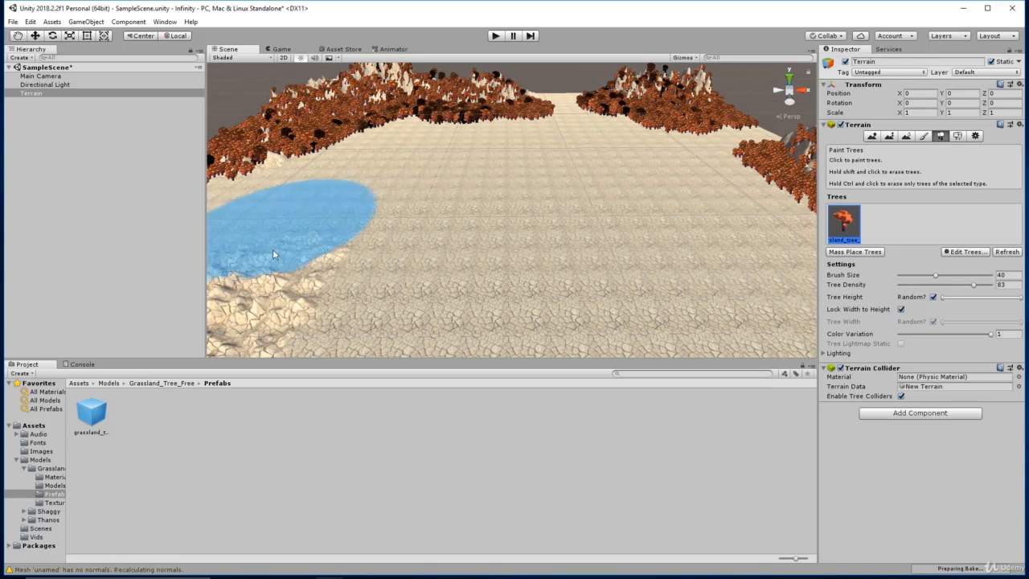
scroll(378, 271, "down", 5)
mouse_move(333, 299)
left_mouse_down()
mouse_move(281, 310)
mouse_move(283, 319)
left_mouse_up()
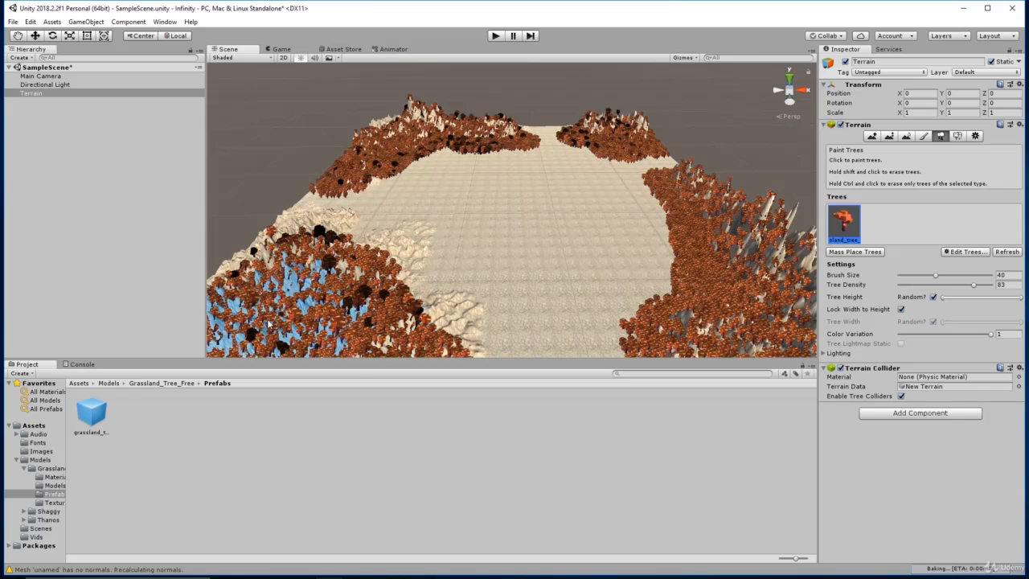
mouse_move(731, 298)
left_mouse_down()
mouse_move(708, 189)
mouse_move(664, 285)
mouse_move(739, 316)
mouse_move(653, 303)
left_mouse_up()
scroll(714, 303, "up", 4)
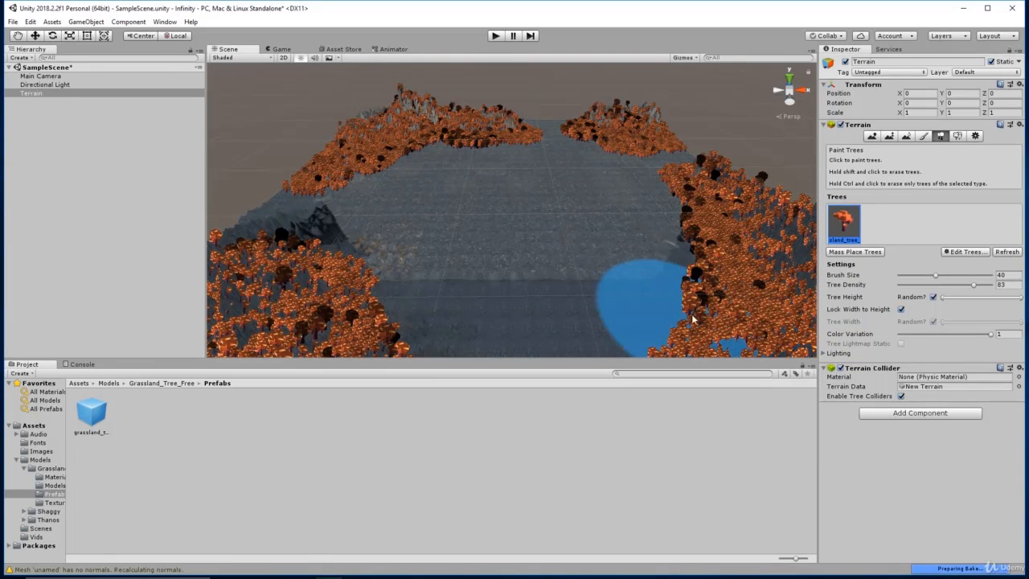
middle_click_drag(738, 314, 624, 238)
left_click_drag(624, 237, 664, 275, "alt")
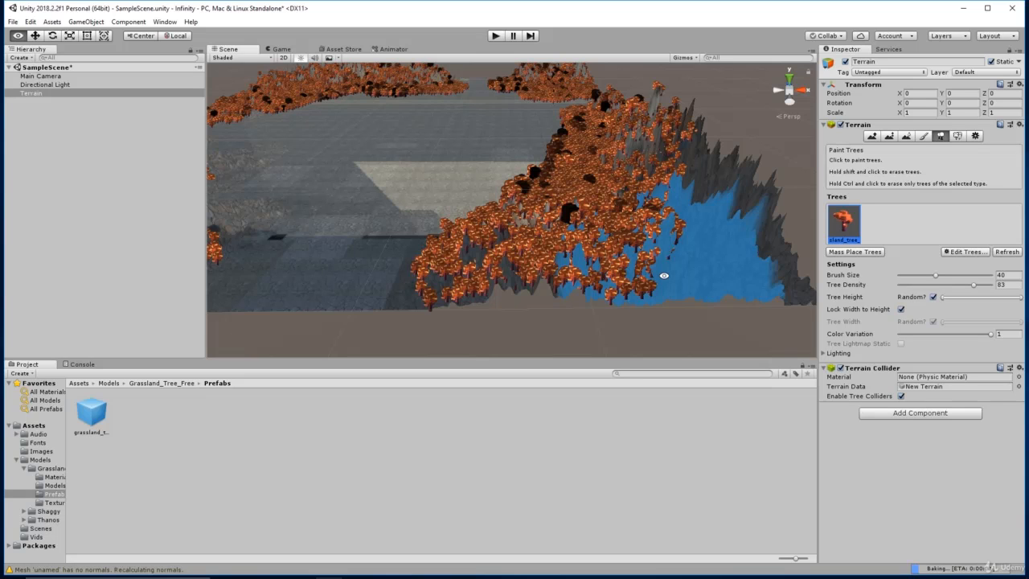
left_click_drag(664, 276, 266, 281, "alt")
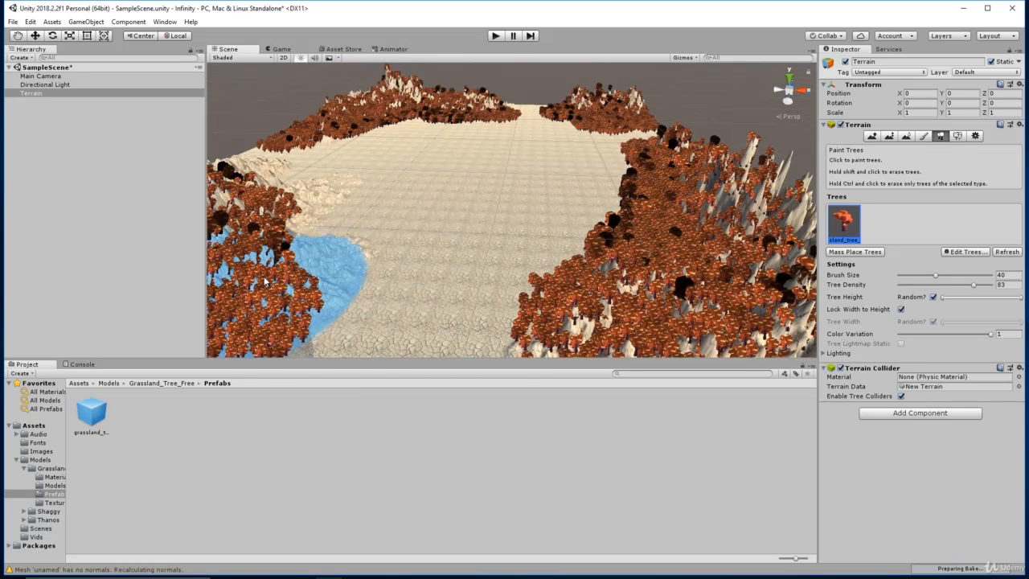
- Place three separate grassland_tree_free prefab instances in a row on the open ground near the terrain's center
scroll(452, 221, "up", 4)
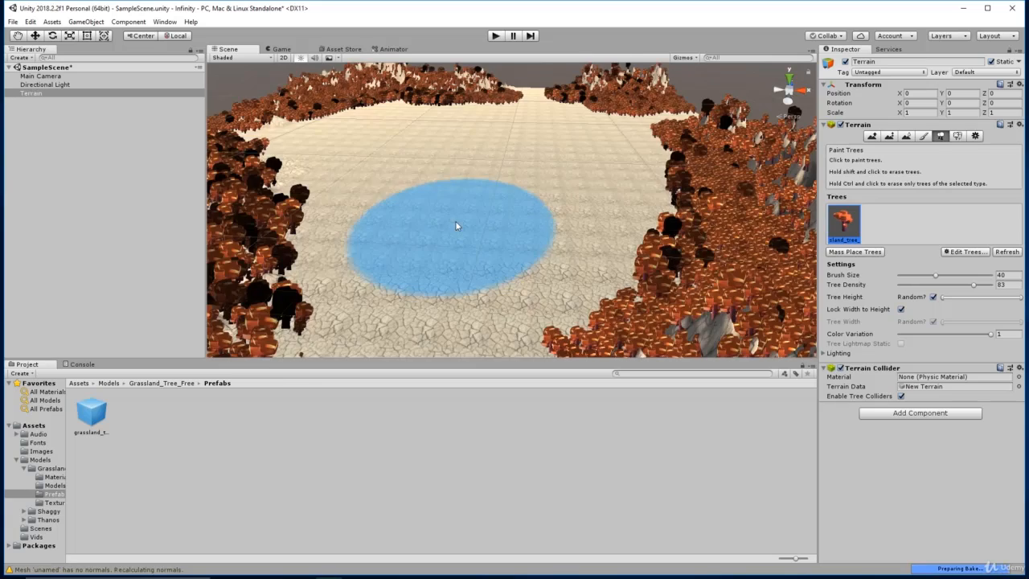
left_click_drag(435, 189, 459, 205, "alt")
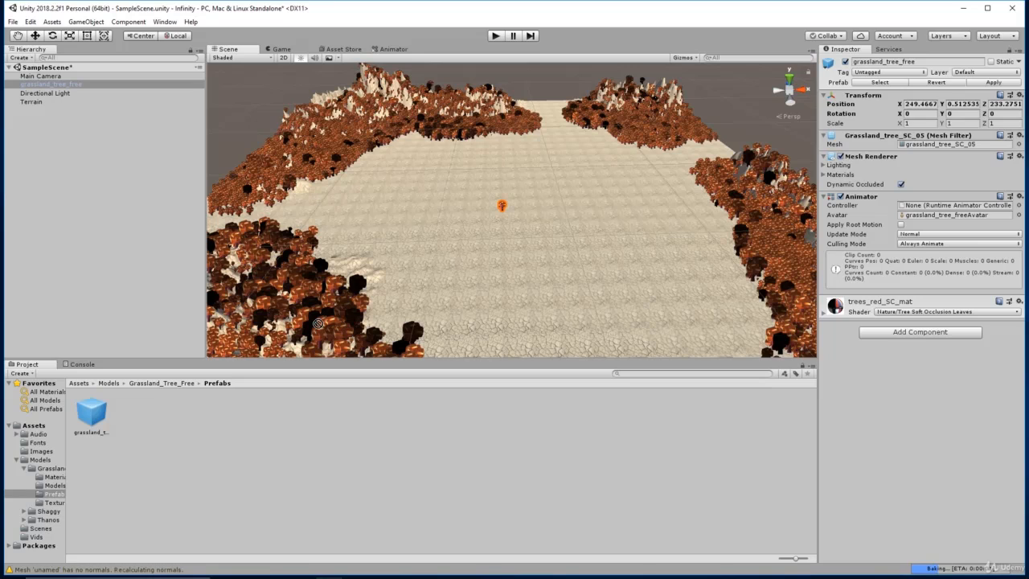
left_click_drag(317, 324, 520, 259)
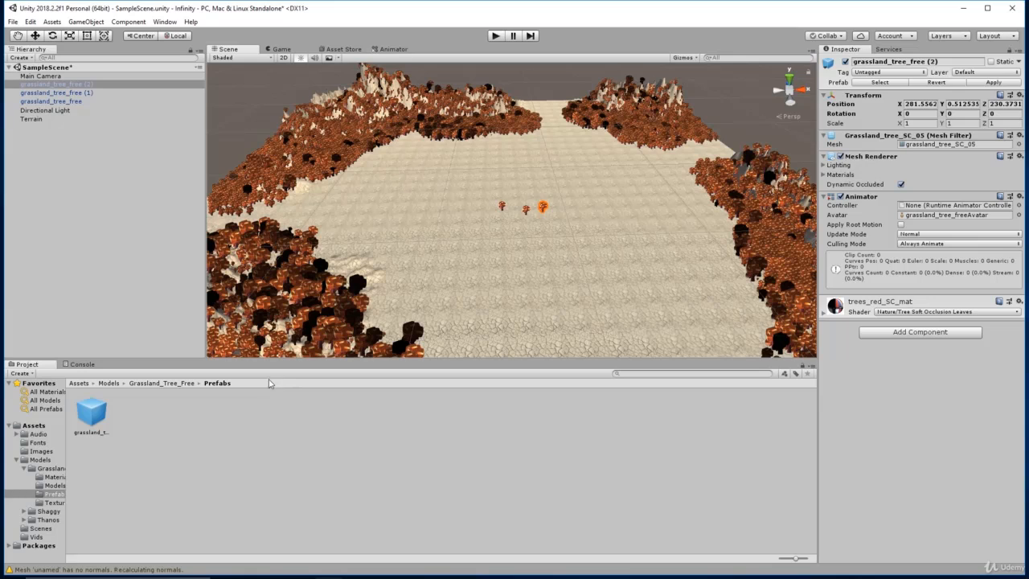
- View the Asset Store's home page and return to the scene view
left_click(343, 49)
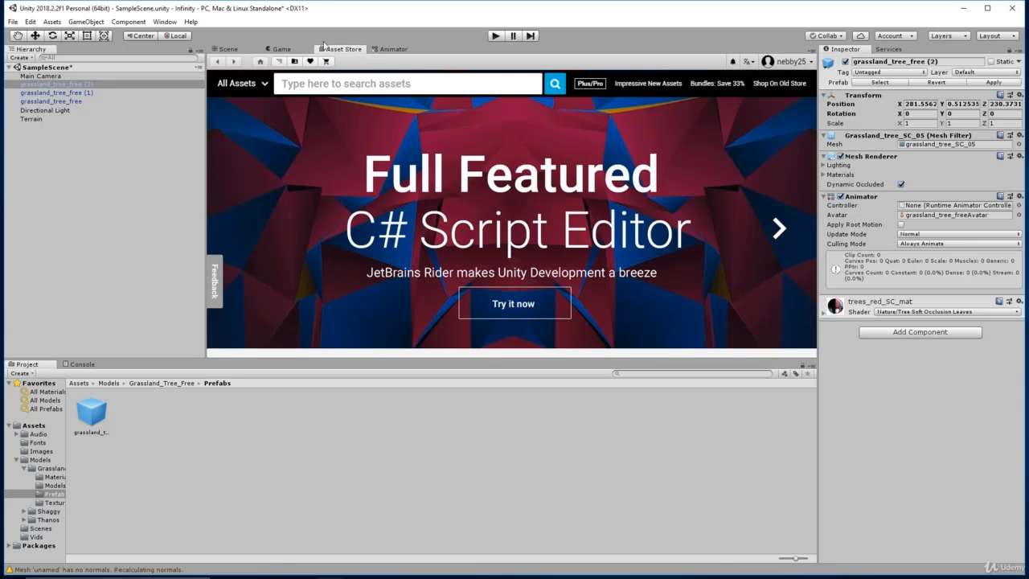
left_click(228, 49)
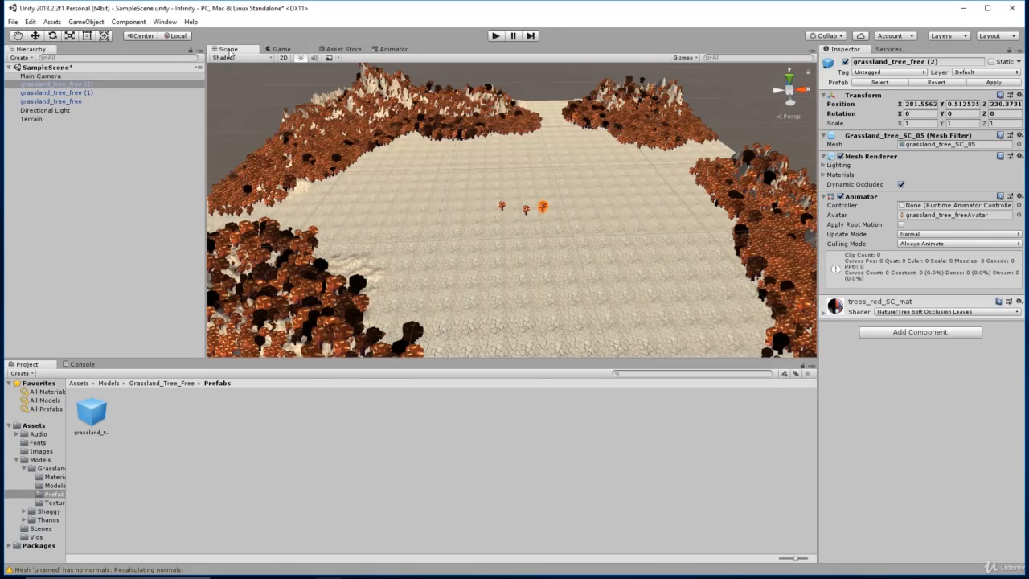